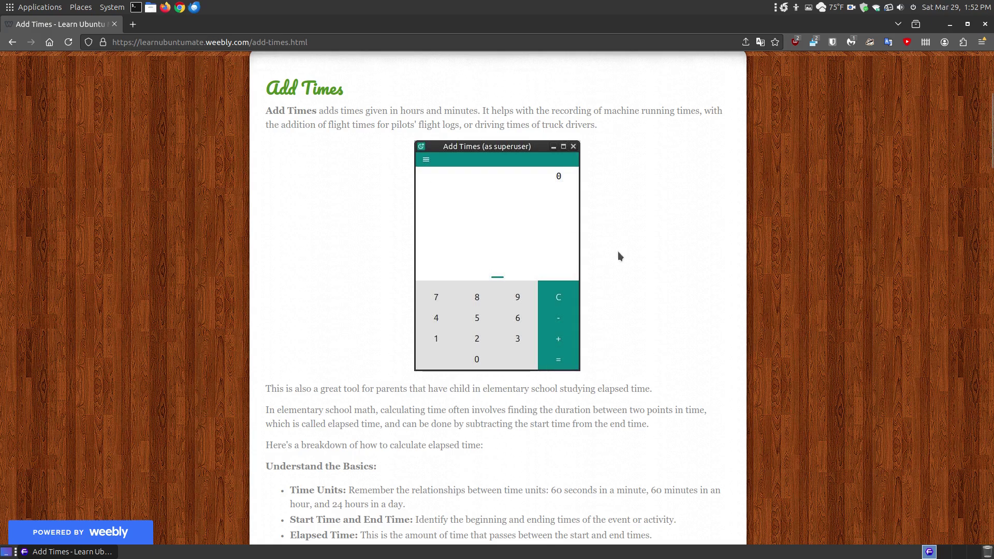
- Read the Add Times article from its introduction to the worked solution of practice Problem 1
{"action": "scroll", "coordinate": [619, 250], "scroll_direction": "down", "scroll_amount": 4}
{"action": "scroll", "coordinate": [620, 253], "scroll_direction": "up", "scroll_amount": 4}
{"action": "scroll", "coordinate": [620, 250], "scroll_direction": "down", "scroll_amount": 4}
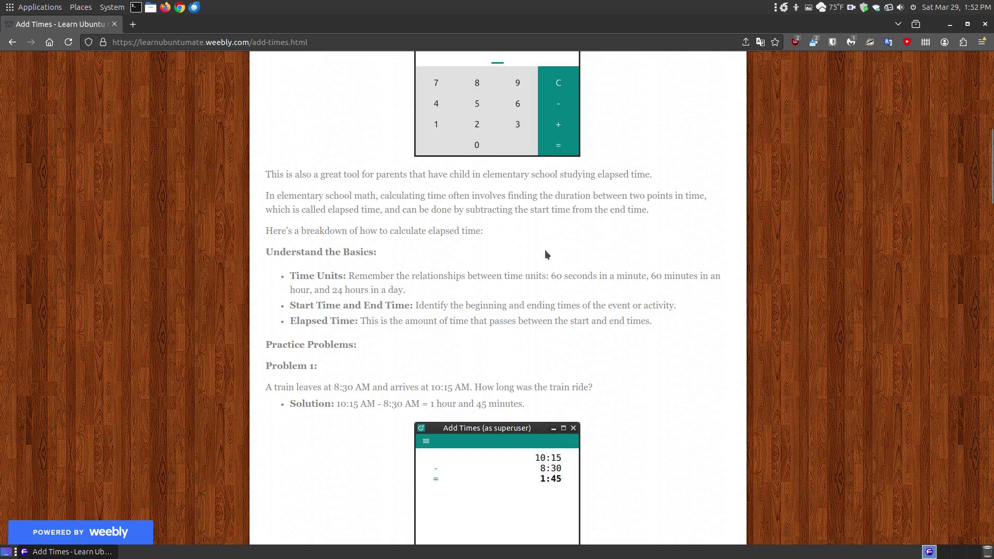
{"action": "scroll", "coordinate": [449, 234], "scroll_direction": "down", "scroll_amount": 2}
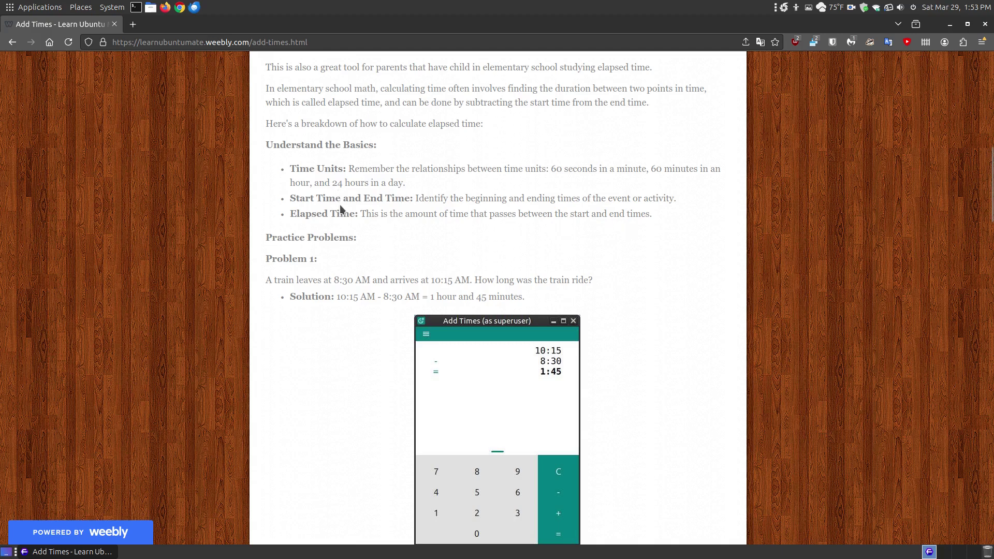
{"action": "scroll", "coordinate": [474, 252], "scroll_direction": "down", "scroll_amount": 2}
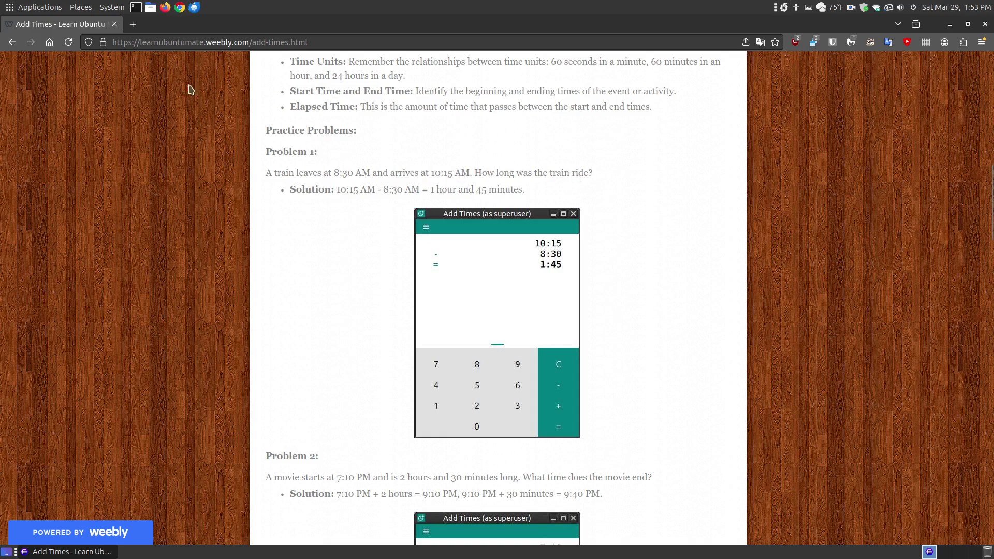
- Open Gnome Calculator and place its window beside the Problem 1 example in the article
{"action": "left_click", "coordinate": [43, 7]}
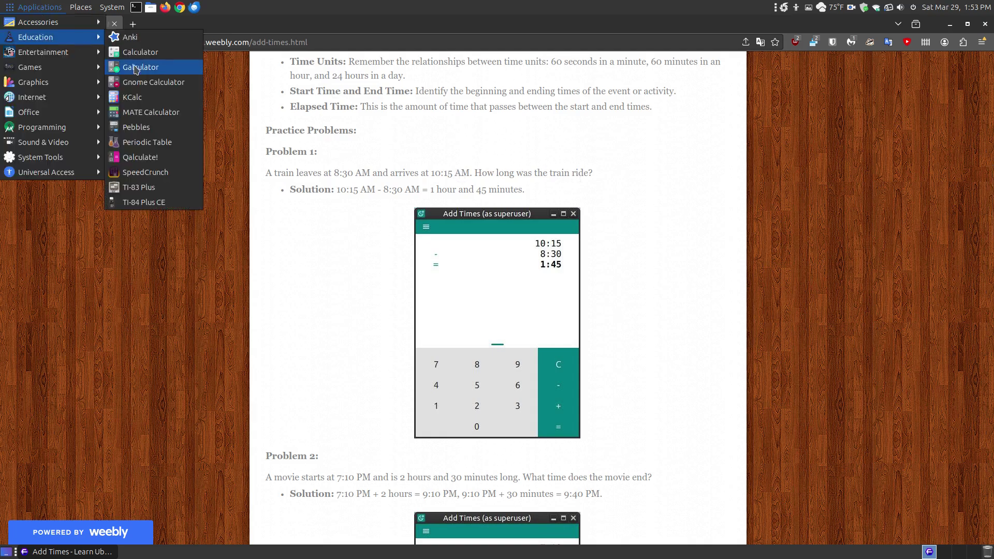
{"action": "left_click", "coordinate": [147, 81]}
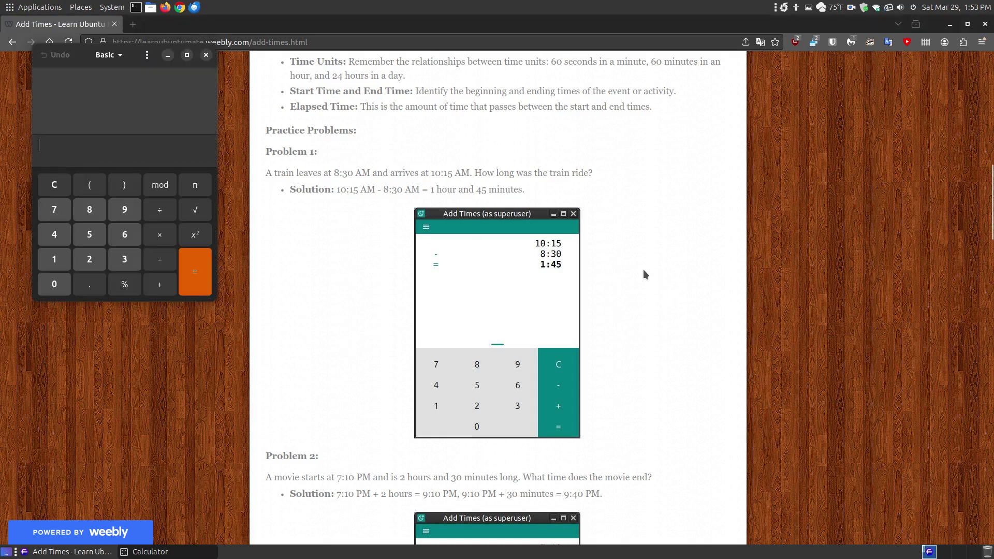
{"action": "left_click_drag", "start_coordinate": [73, 54], "coordinate": [718, 112]}
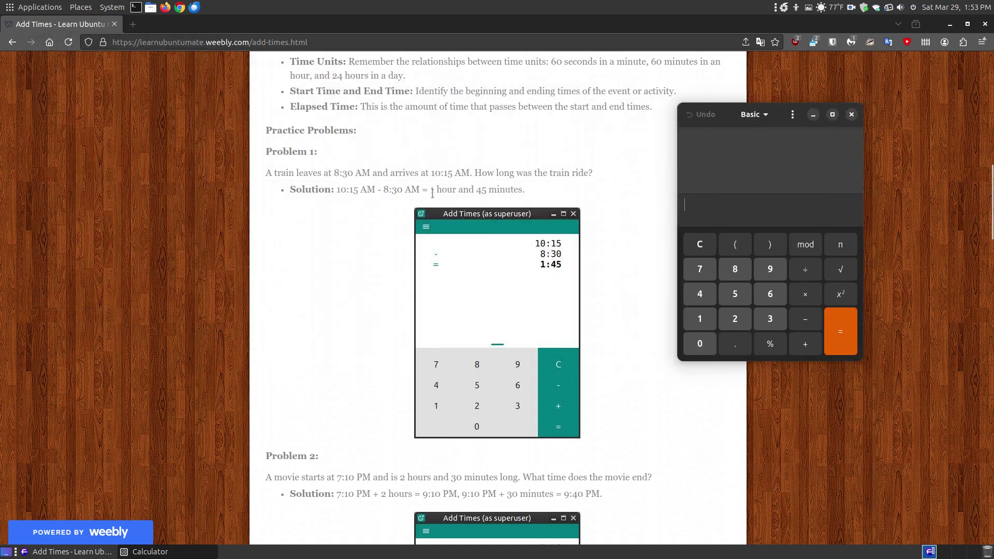
- Calculate 10.15−8.30 in the regular calculator
{"action": "left_click", "coordinate": [711, 317]}
{"action": "left_click", "coordinate": [705, 346]}
{"action": "left_click", "coordinate": [734, 350]}
{"action": "left_click", "coordinate": [707, 316]}
{"action": "left_click", "coordinate": [735, 294]}
{"action": "left_click", "coordinate": [805, 319]}
{"action": "left_click", "coordinate": [738, 271]}
{"action": "left_click", "coordinate": [740, 346]}
{"action": "left_click", "coordinate": [767, 321]}
{"action": "left_click", "coordinate": [700, 344]}
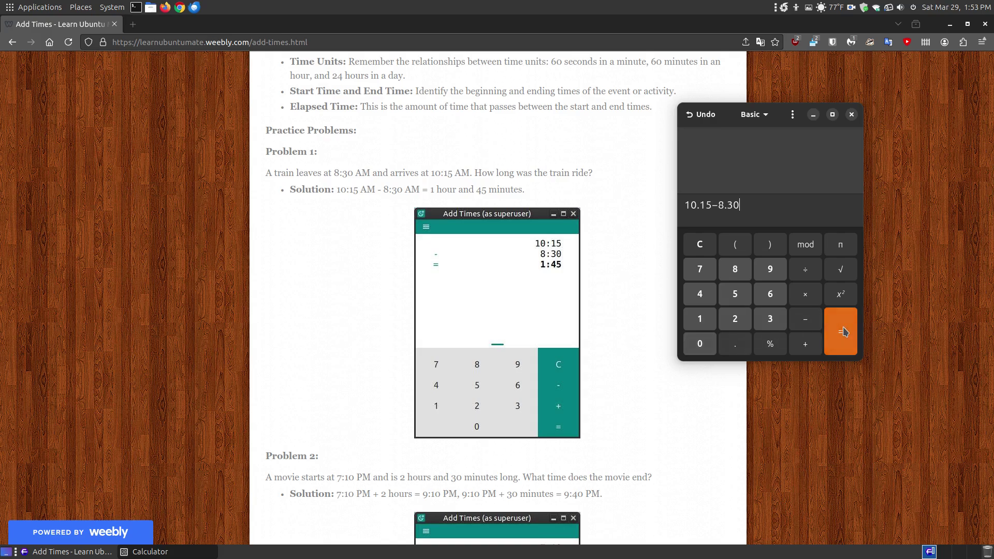
{"action": "left_click", "coordinate": [840, 332]}
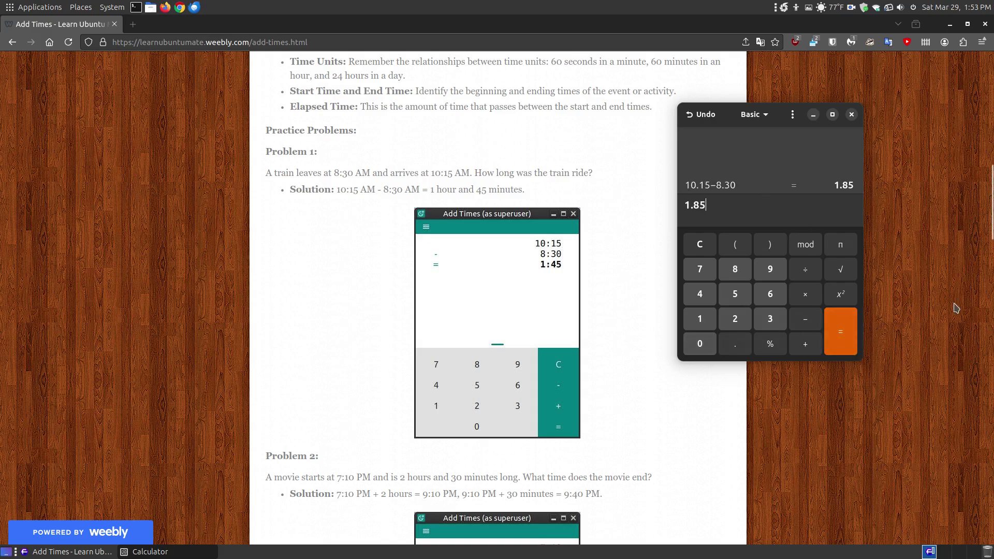
- Return to the article, open the Add Times application and place its window beside the Problem 1 example
{"action": "left_click", "coordinate": [930, 184]}
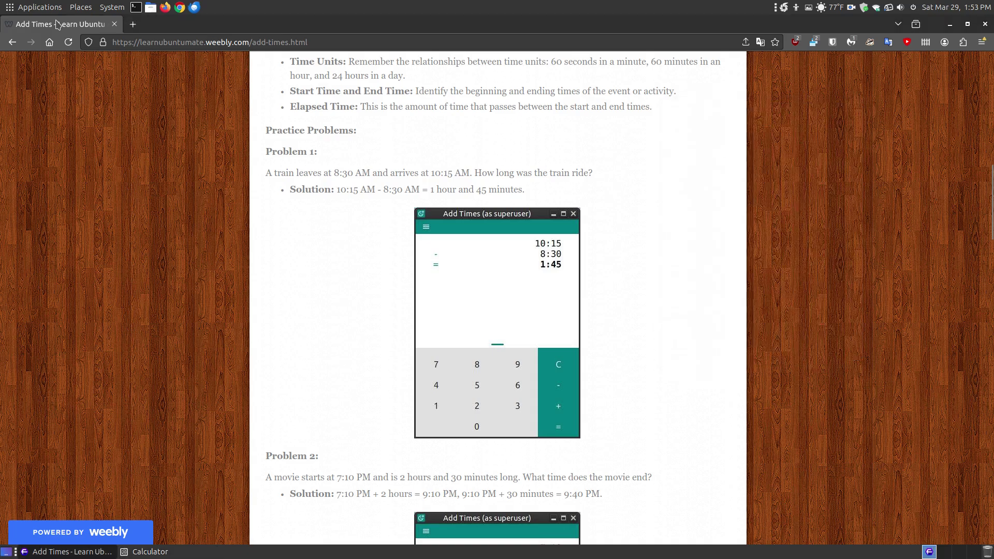
{"action": "left_click", "coordinate": [44, 7]}
{"action": "mouse_move", "coordinate": [57, 22]}
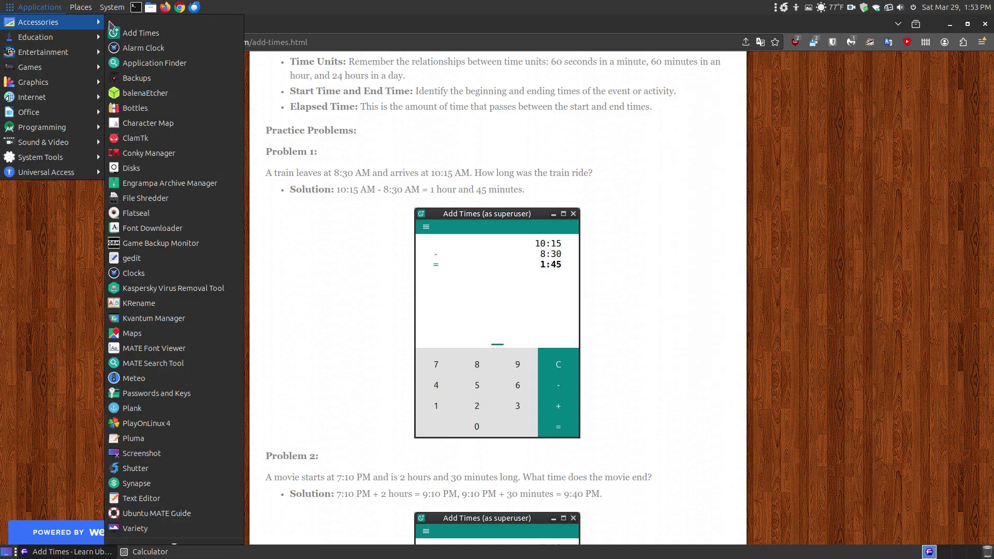
{"action": "left_click", "coordinate": [120, 33]}
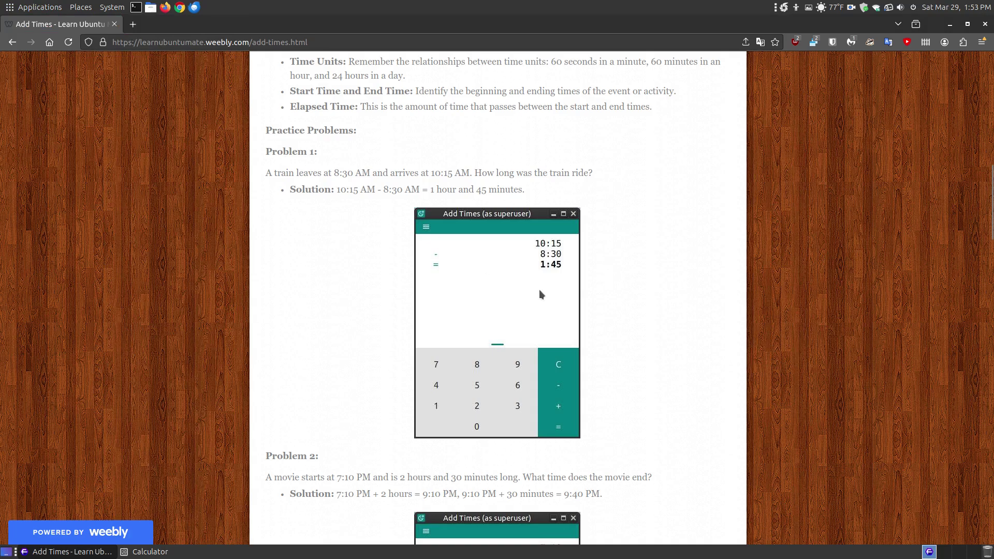
{"action": "left_click_drag", "start_coordinate": [475, 137], "coordinate": [760, 143]}
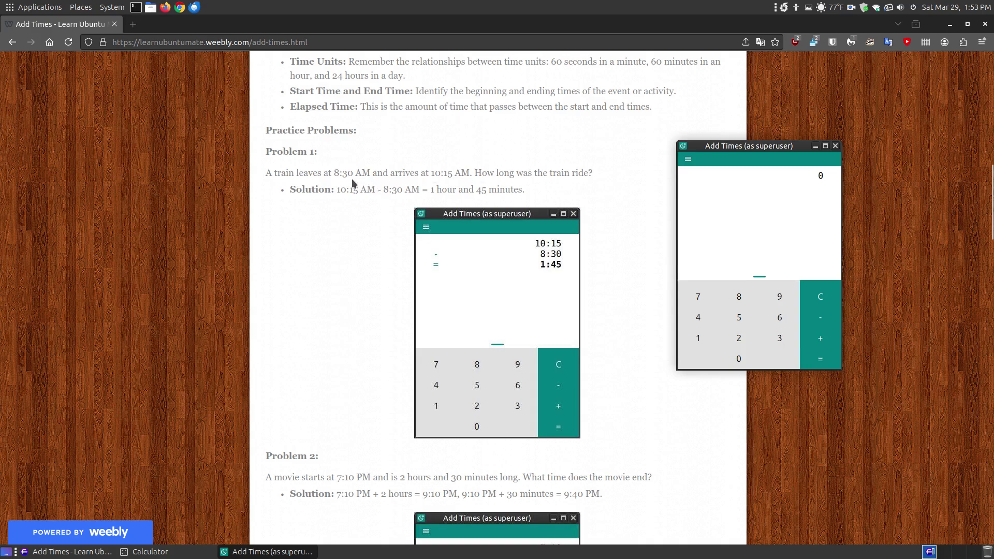
- Subtract 8:30 from 10:15 in Add Times, and close the regular calculator
{"action": "left_click", "coordinate": [700, 340]}
{"action": "left_click", "coordinate": [731, 359]}
{"action": "left_click", "coordinate": [697, 339]}
{"action": "left_click", "coordinate": [731, 318]}
{"action": "left_click", "coordinate": [824, 318]}
{"action": "left_click", "coordinate": [740, 301]}
{"action": "left_click", "coordinate": [778, 335]}
{"action": "left_click", "coordinate": [745, 358]}
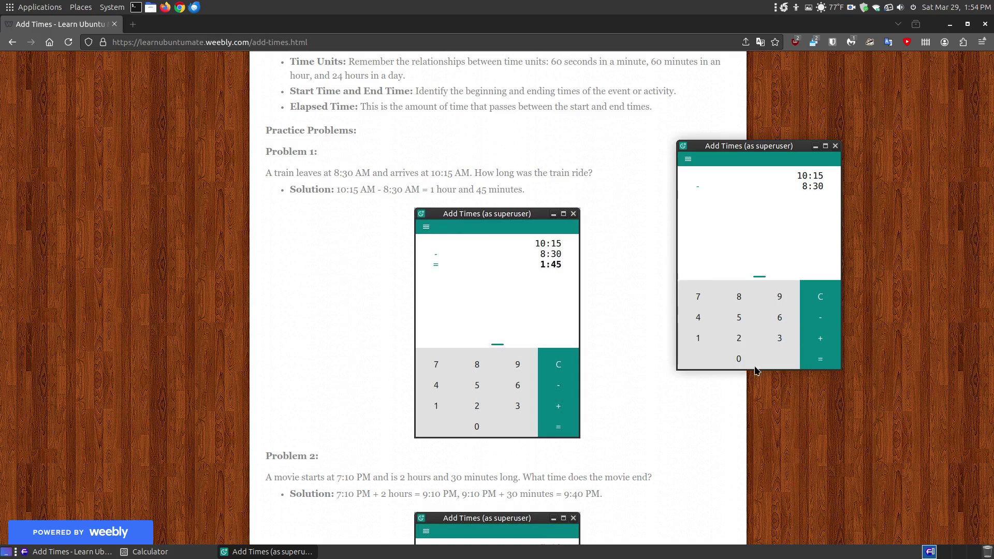
{"action": "left_click", "coordinate": [820, 359]}
{"action": "left_click", "coordinate": [196, 557]}
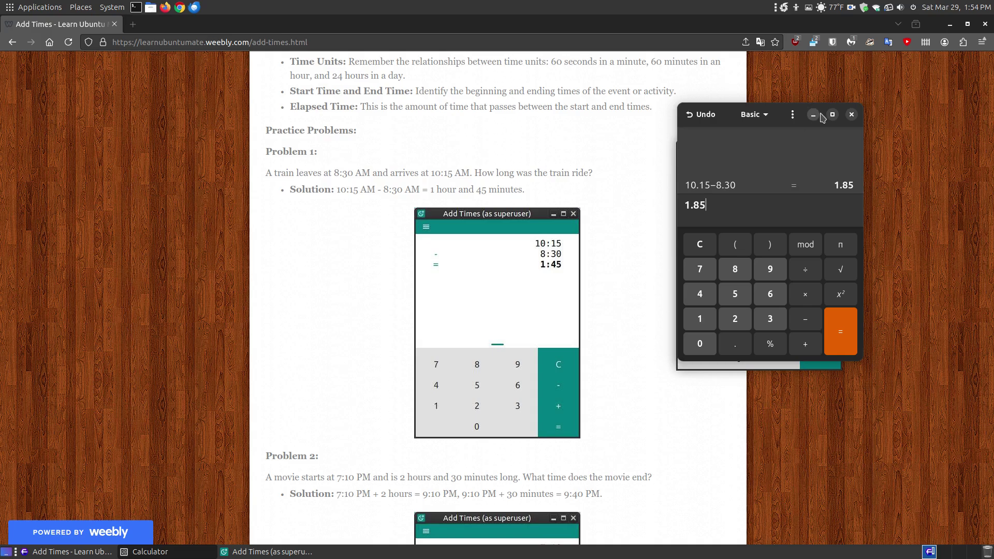
{"action": "left_click", "coordinate": [852, 115]}
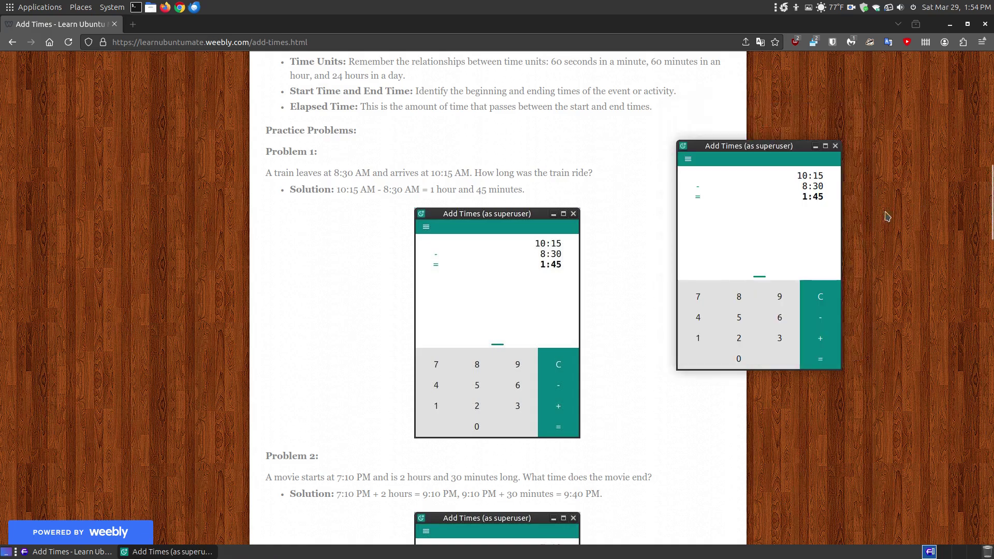
- Solve practice Problem 2 in Add Times by adding 2:30 to 7:10
{"action": "scroll", "coordinate": [587, 330], "scroll_direction": "down", "scroll_amount": 3}
{"action": "scroll", "coordinate": [531, 332], "scroll_direction": "down", "scroll_amount": 1}
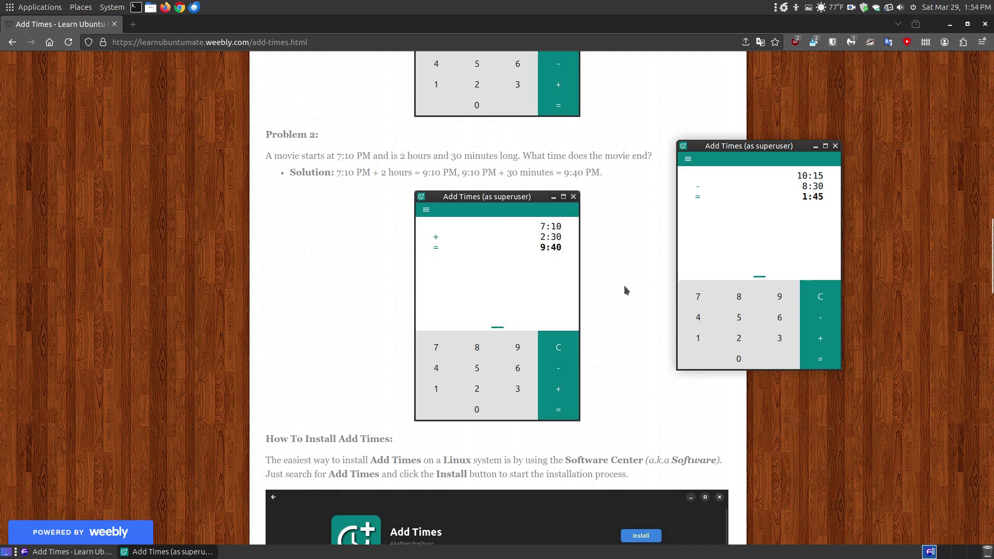
{"action": "left_click", "coordinate": [708, 299]}
{"action": "left_click", "coordinate": [697, 339]}
{"action": "left_click", "coordinate": [741, 358]}
{"action": "left_click", "coordinate": [739, 359]}
{"action": "left_click", "coordinate": [826, 296]}
{"action": "left_click", "coordinate": [823, 337]}
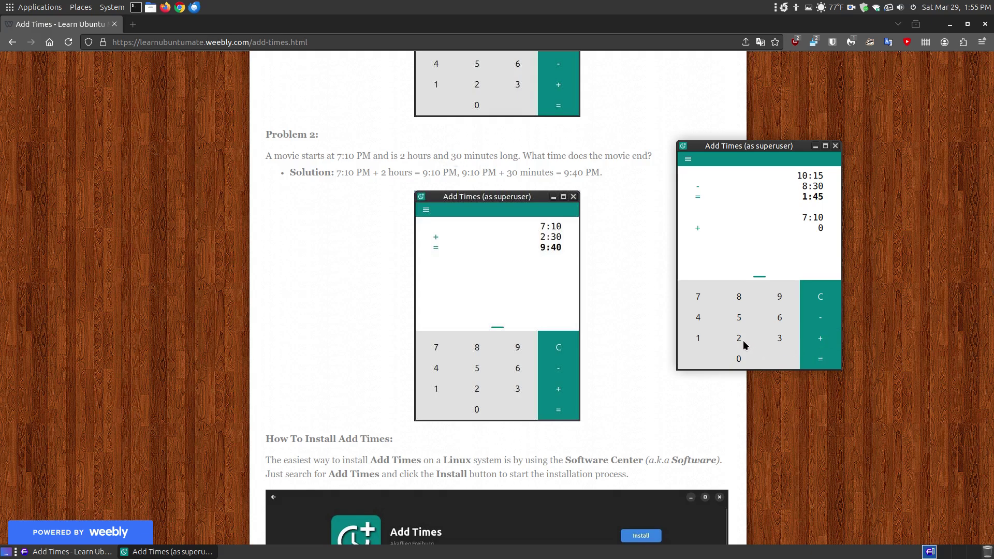
{"action": "left_click", "coordinate": [767, 338]}
{"action": "left_click", "coordinate": [746, 356]}
{"action": "left_click", "coordinate": [818, 360]}
- Go to the article's How To Install Add Times section, and open the Software application over it
{"action": "left_click", "coordinate": [895, 229]}
{"action": "scroll", "coordinate": [825, 193], "scroll_direction": "down", "scroll_amount": 10}
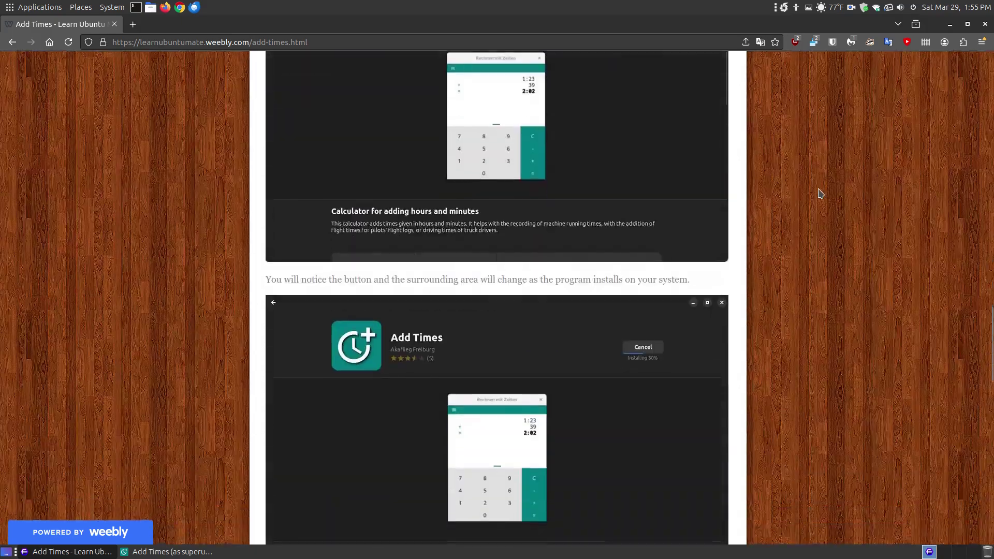
{"action": "scroll", "coordinate": [826, 193], "scroll_direction": "up", "scroll_amount": 4}
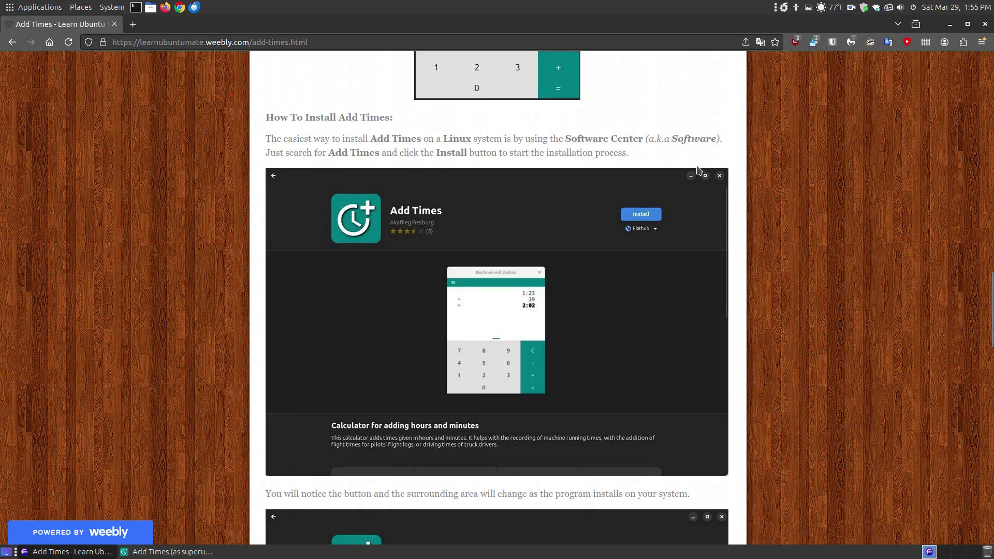
{"action": "left_click", "coordinate": [110, 7]}
{"action": "mouse_move", "coordinate": [134, 37]}
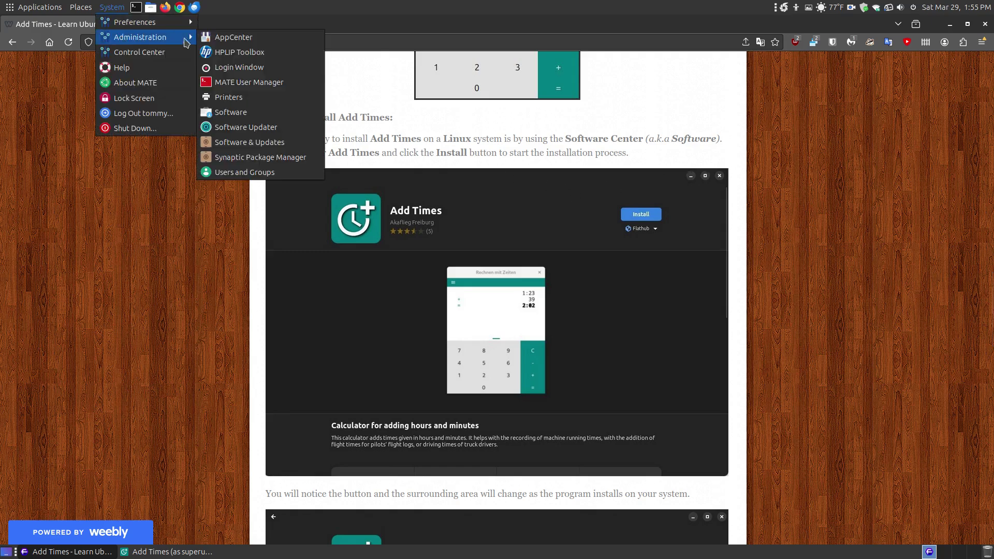
{"action": "left_click", "coordinate": [226, 111]}
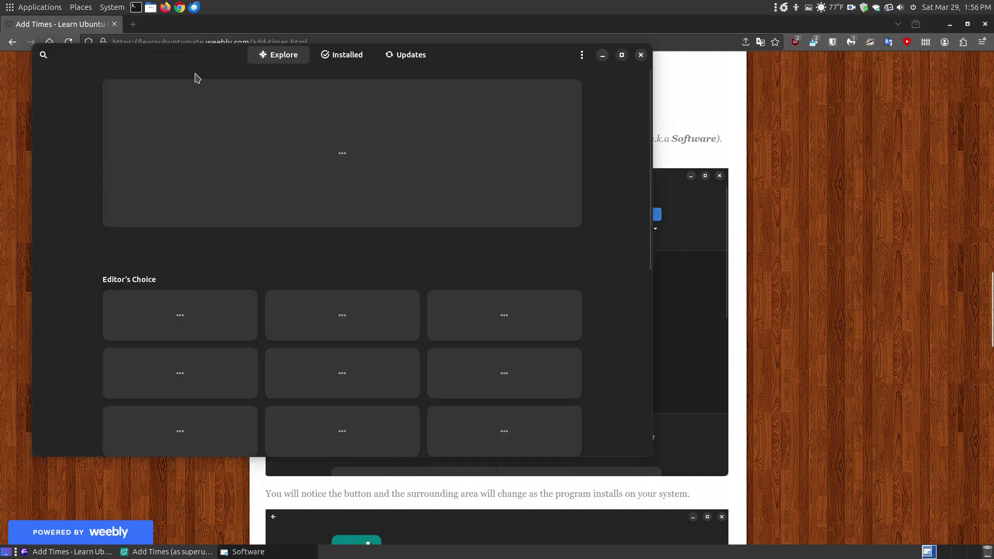
{"action": "left_click_drag", "start_coordinate": [107, 47], "coordinate": [275, 97]}
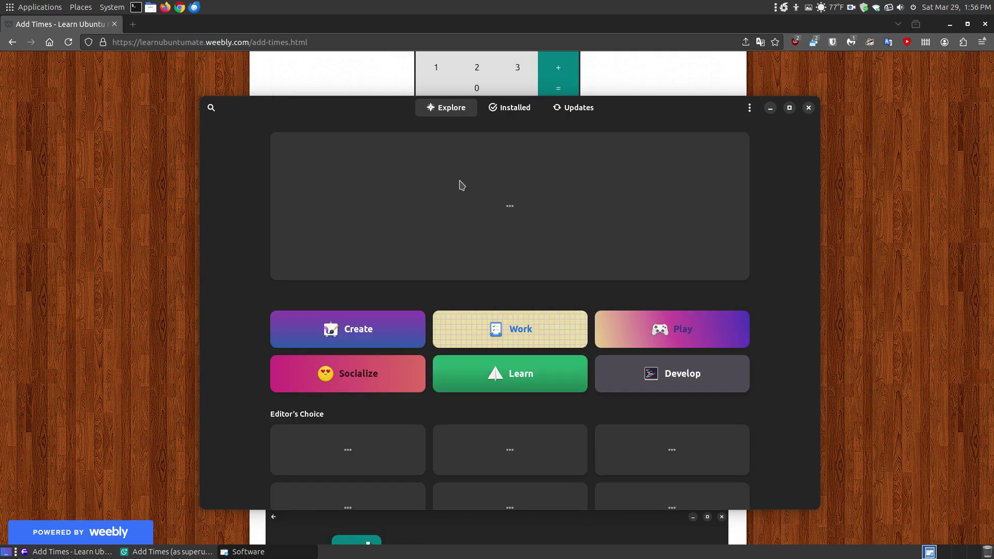
- Search Software for "Add Times" and open the details page of the Add Times app
{"action": "left_click", "coordinate": [211, 107]}
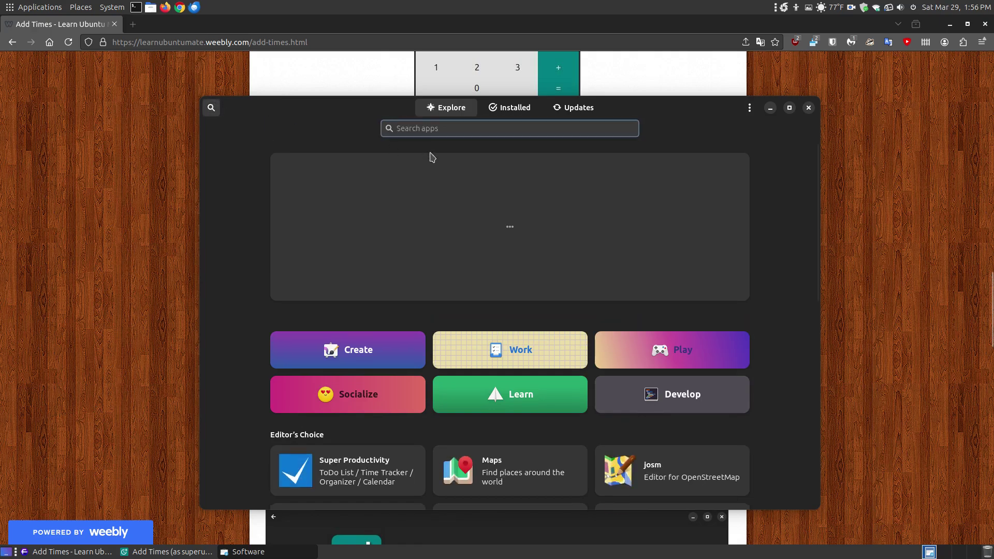
{"action": "type", "text": "A"}
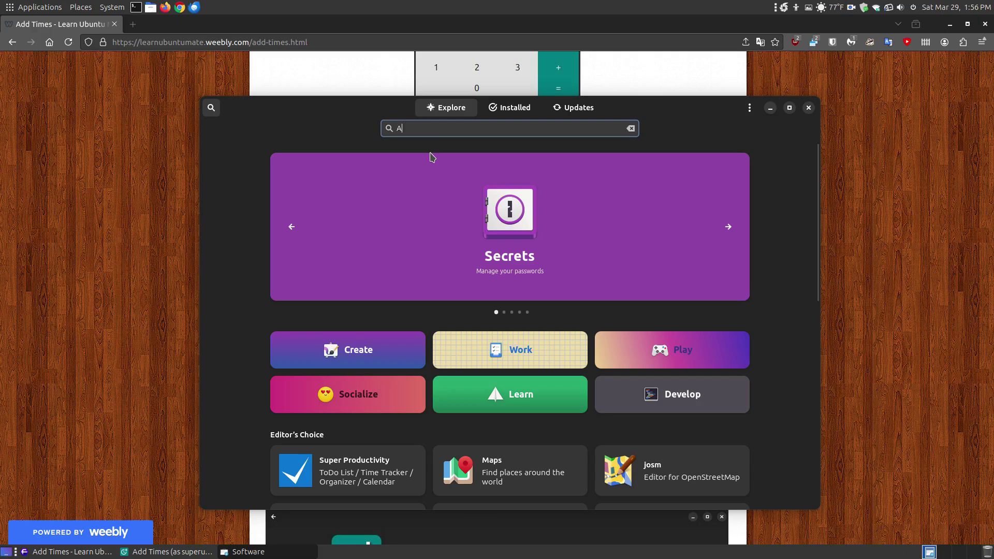
{"action": "type", "text": "dd T"}
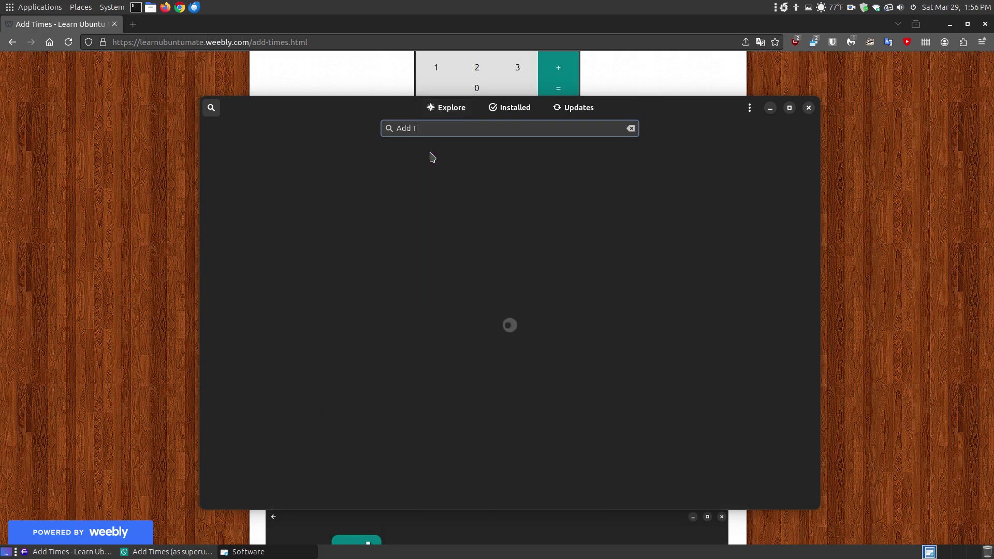
{"action": "type", "text": "imes"}
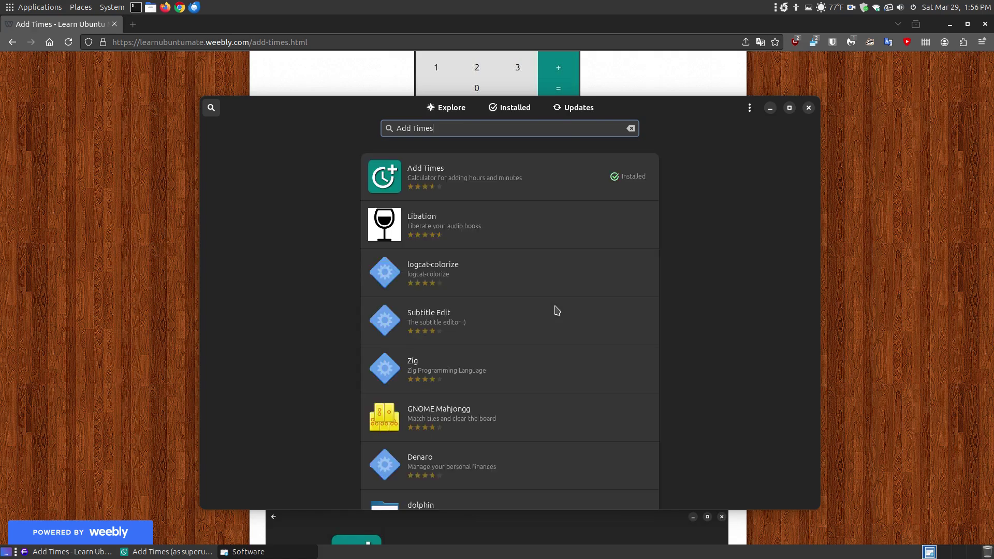
{"action": "left_click", "coordinate": [408, 173]}
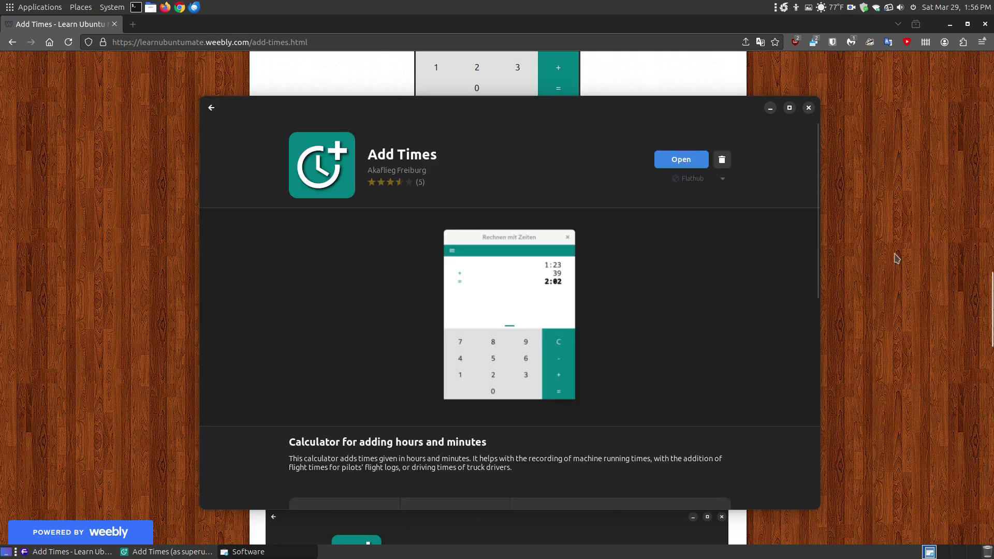
- Check the article's install screenshot, view the available package sources for Add Times in Software, and close Software
{"action": "left_click", "coordinate": [887, 235]}
{"action": "scroll", "coordinate": [885, 234], "scroll_direction": "down", "scroll_amount": 3}
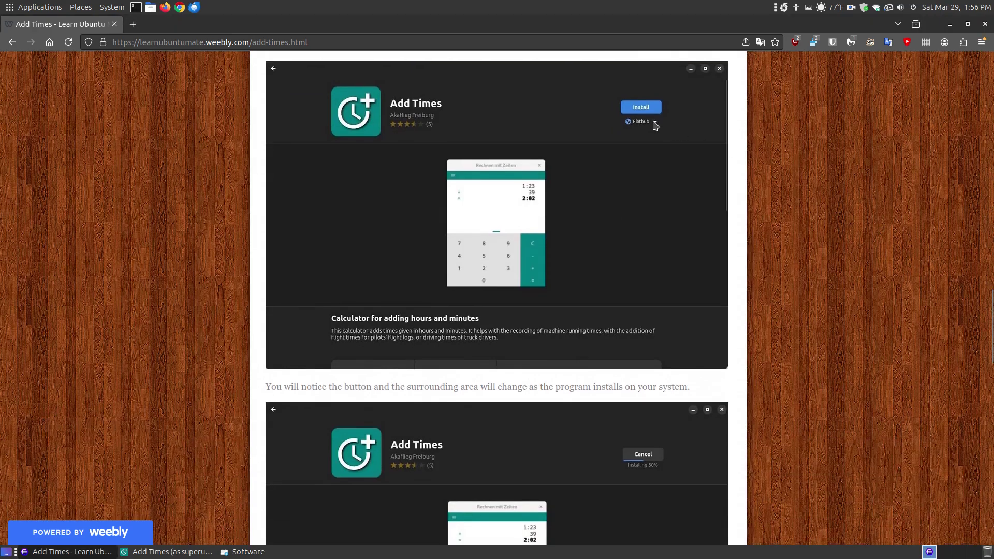
{"action": "scroll", "coordinate": [652, 126], "scroll_direction": "up", "scroll_amount": 2}
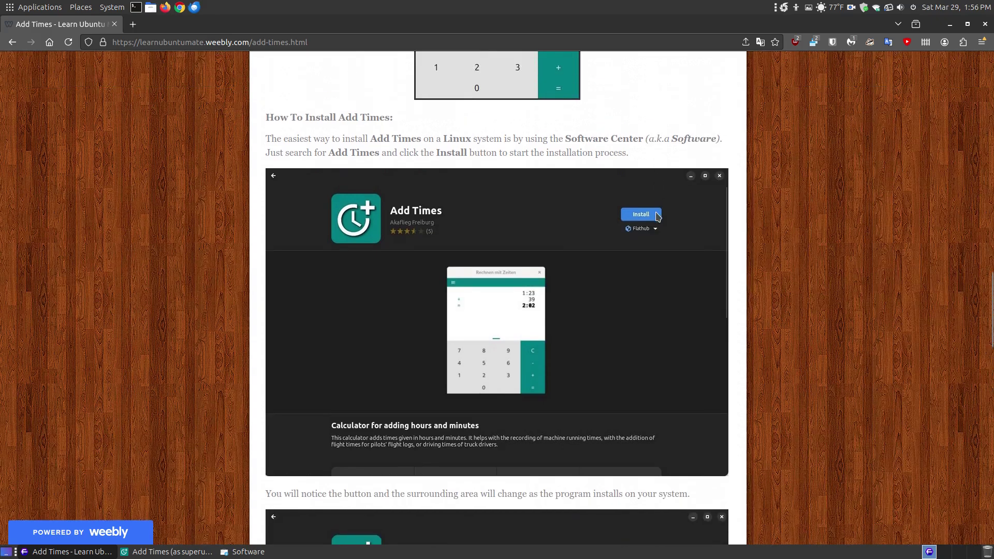
{"action": "left_click", "coordinate": [280, 554]}
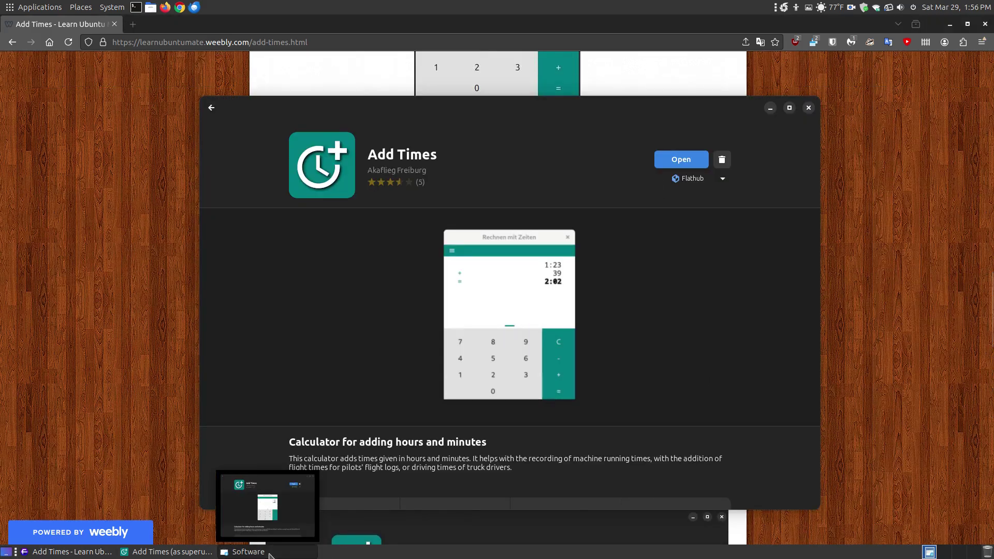
{"action": "left_click", "coordinate": [720, 178]}
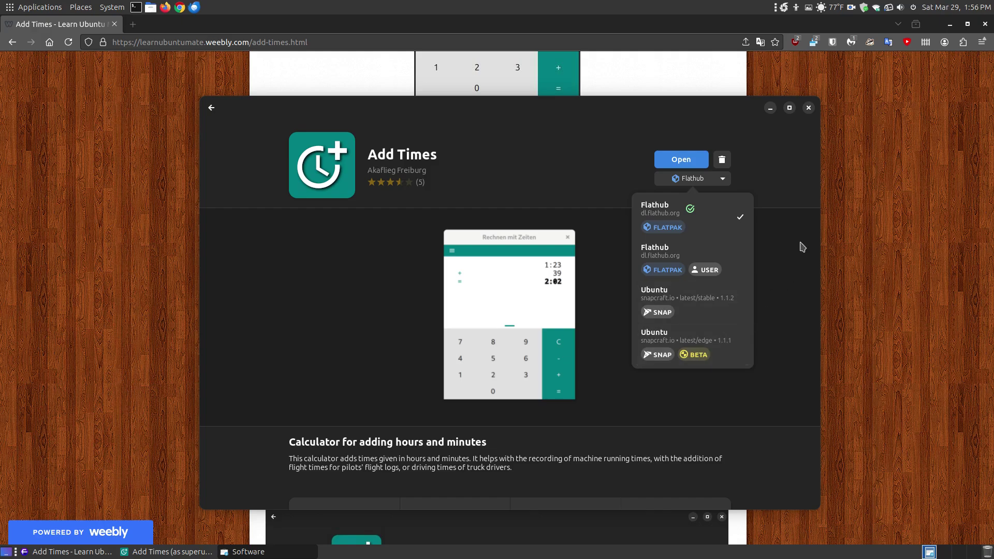
{"action": "left_click", "coordinate": [778, 187]}
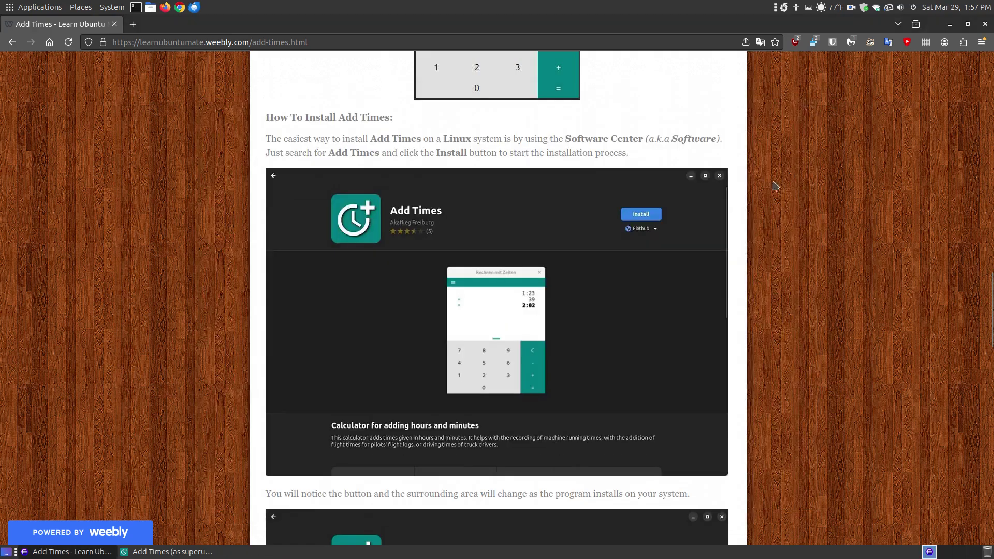
{"action": "left_click", "coordinate": [807, 108]}
- Read the rest of the article's installation instructions, through menu access and the other download options
{"action": "scroll", "coordinate": [669, 226], "scroll_direction": "down", "scroll_amount": 5}
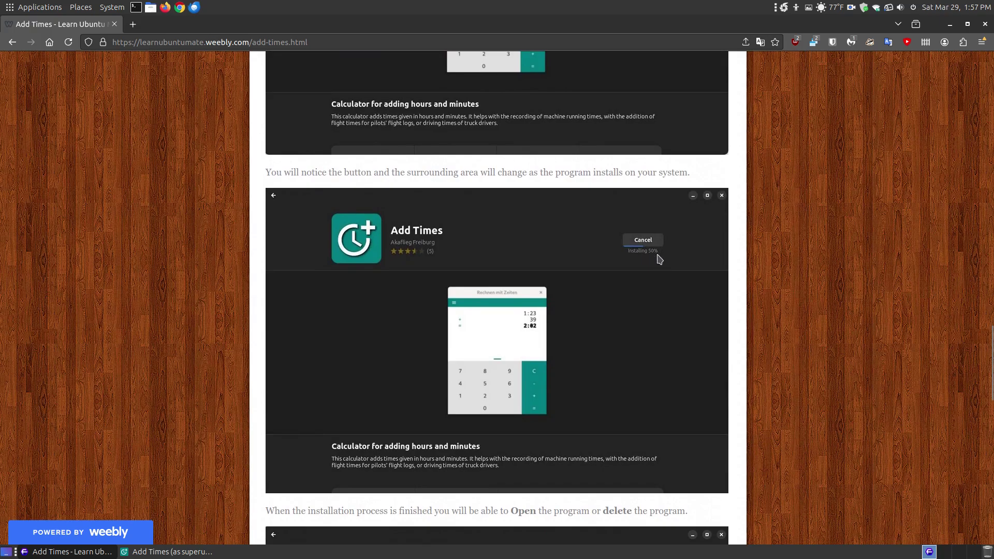
{"action": "scroll", "coordinate": [656, 257], "scroll_direction": "down", "scroll_amount": 7}
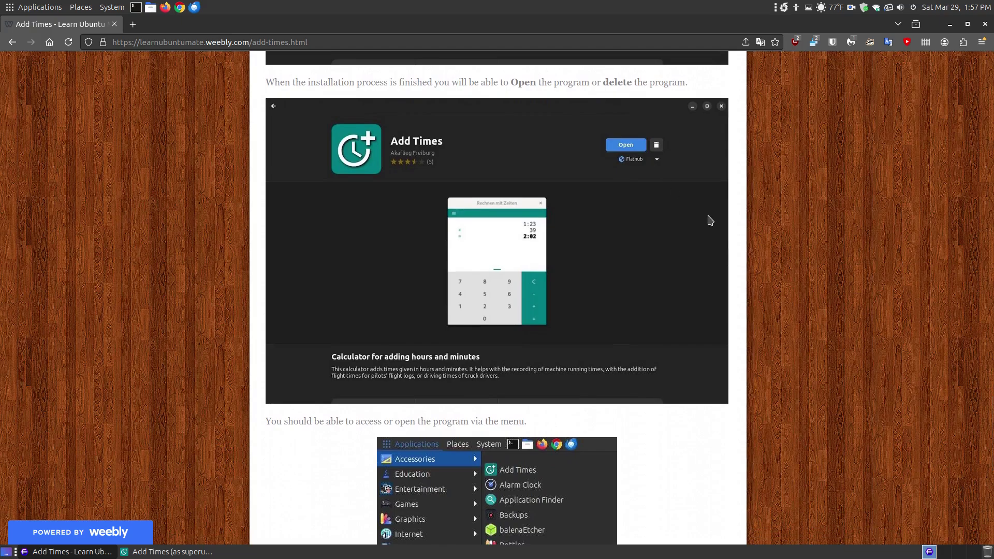
{"action": "scroll", "coordinate": [700, 197], "scroll_direction": "down", "scroll_amount": 8}
{"action": "scroll", "coordinate": [700, 196], "scroll_direction": "up", "scroll_amount": 6}
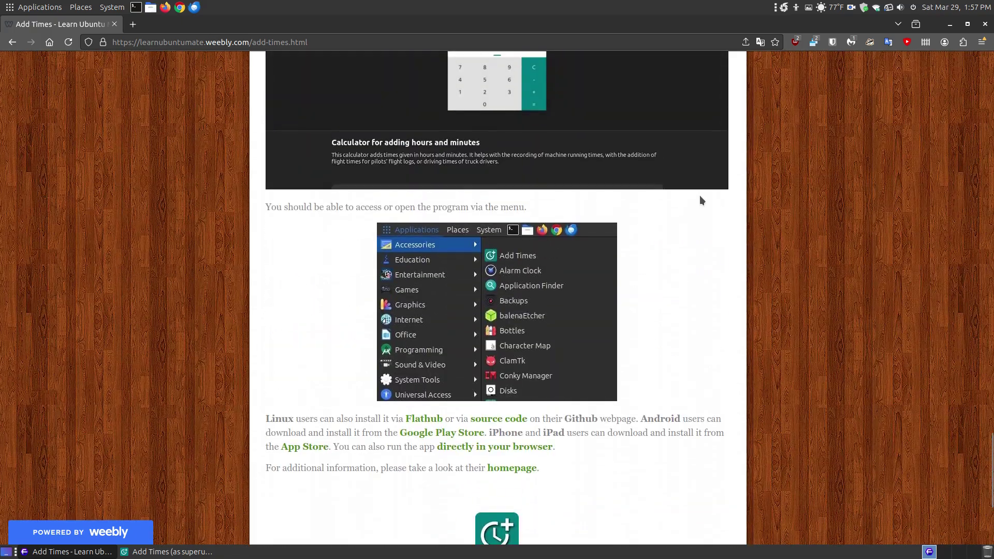
- Review the article's installed-program and menu-access screenshots, and check the Add Times entry among the system's Accessories applications
{"action": "scroll", "coordinate": [700, 200], "scroll_direction": "up", "scroll_amount": 4}
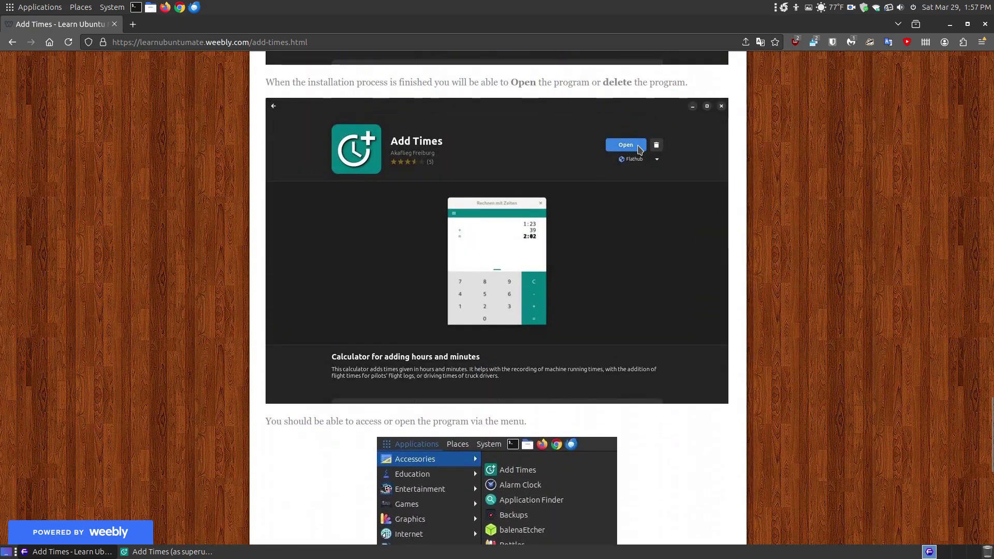
{"action": "scroll", "coordinate": [638, 150], "scroll_direction": "down", "scroll_amount": 5}
{"action": "scroll", "coordinate": [638, 147], "scroll_direction": "down", "scroll_amount": 1}
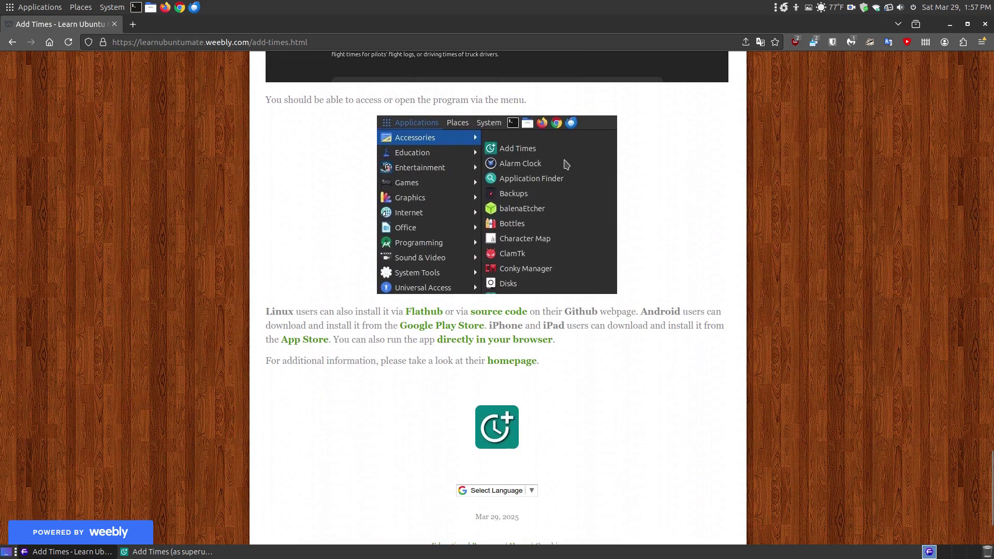
{"action": "left_click", "coordinate": [18, 7]}
{"action": "mouse_move", "coordinate": [21, 22]}
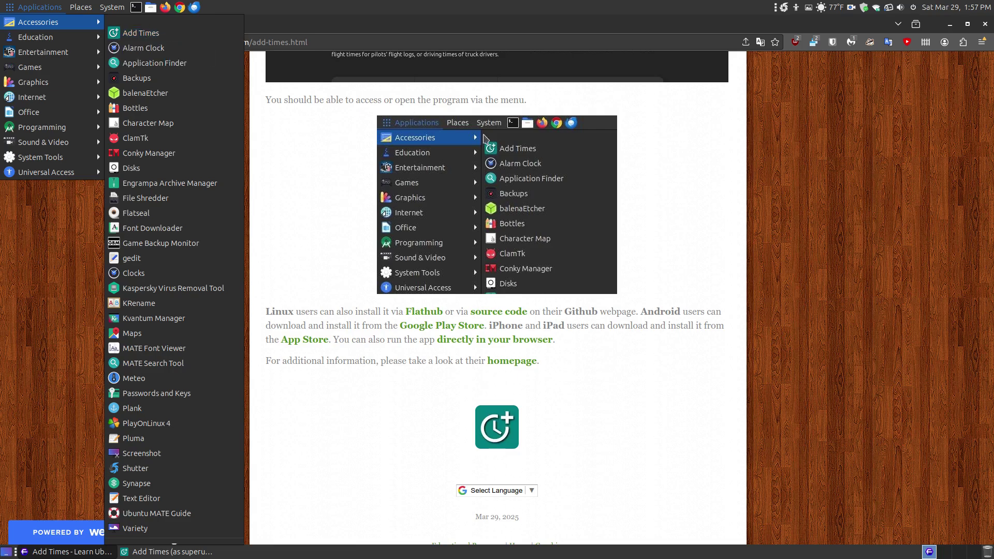
{"action": "left_click", "coordinate": [741, 199]}
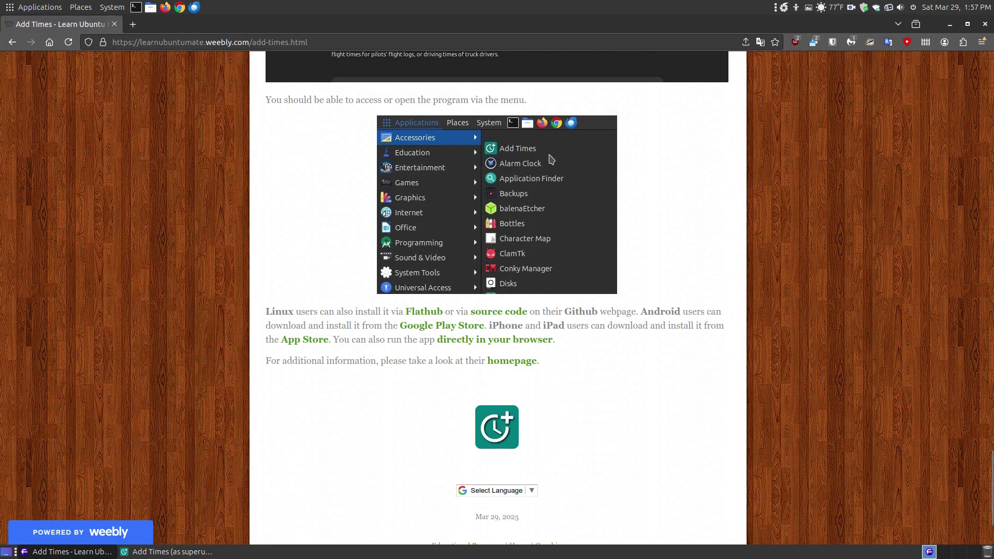
- View the manual install and run commands on the article's linked Flathub page for Add Times, and close that page
{"action": "scroll", "coordinate": [810, 272], "scroll_direction": "down", "scroll_amount": 3}
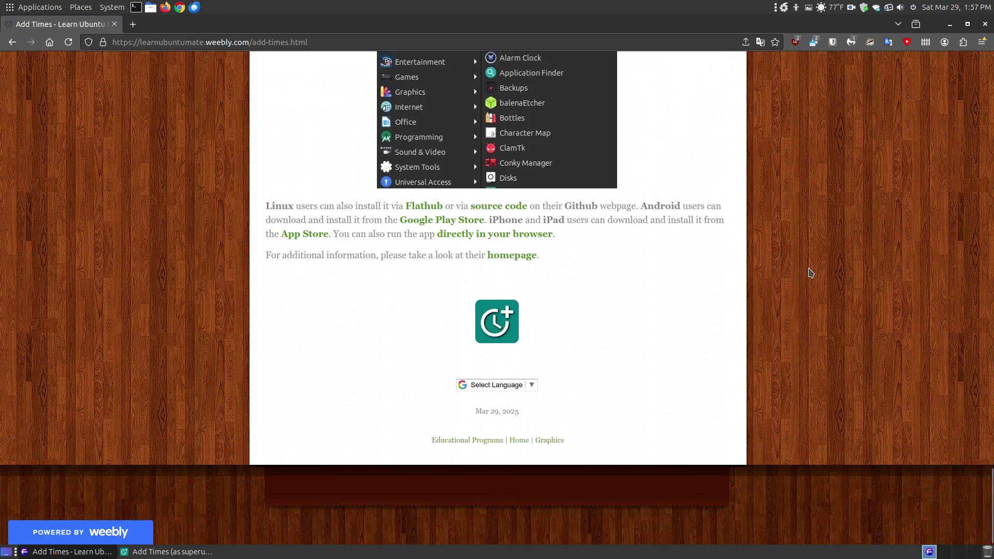
{"action": "left_click", "coordinate": [423, 203]}
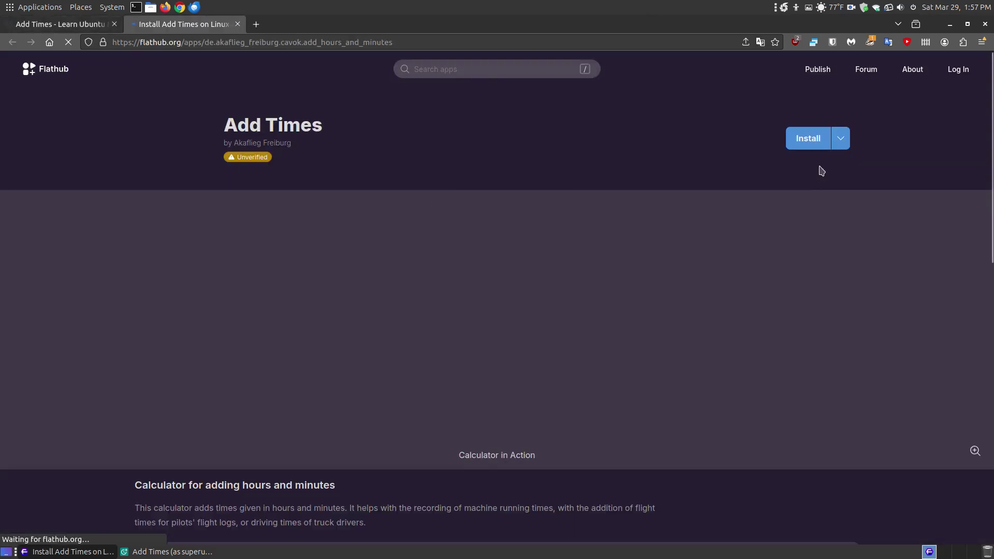
{"action": "left_click", "coordinate": [838, 139]}
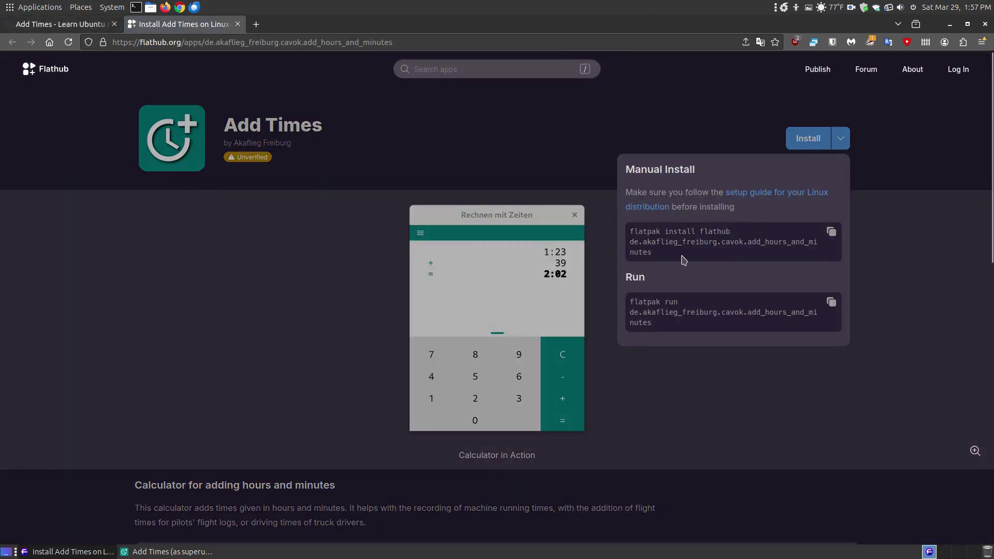
{"action": "left_click", "coordinate": [238, 24]}
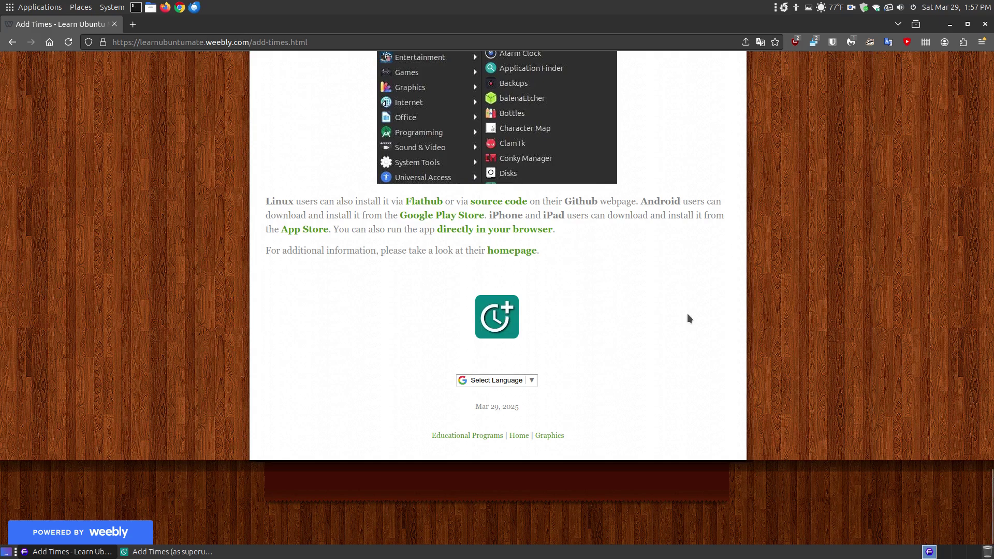
- View the article's linked GitHub source code release and Google Play Store page for Add Times, closing each one after viewing
{"action": "left_click", "coordinate": [476, 204]}
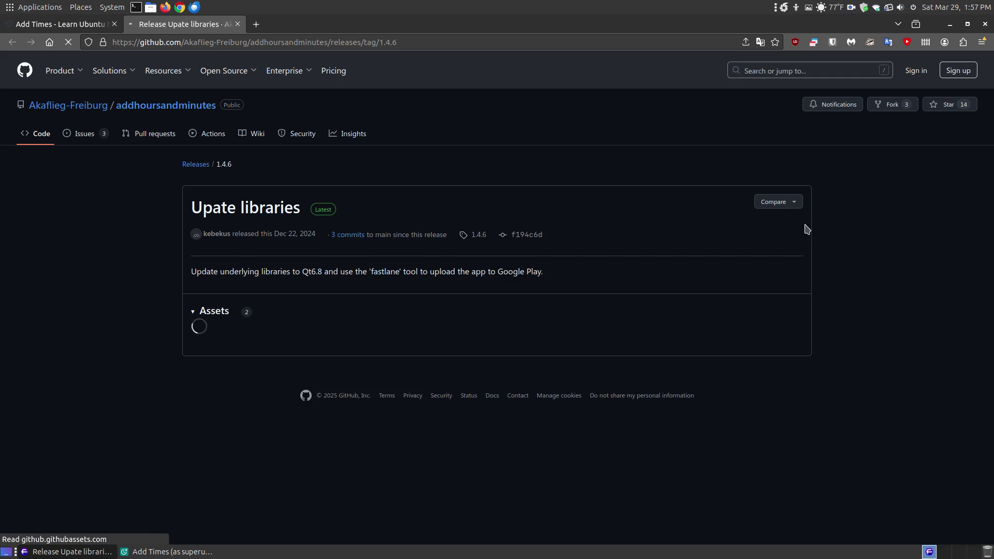
{"action": "left_click", "coordinate": [237, 24]}
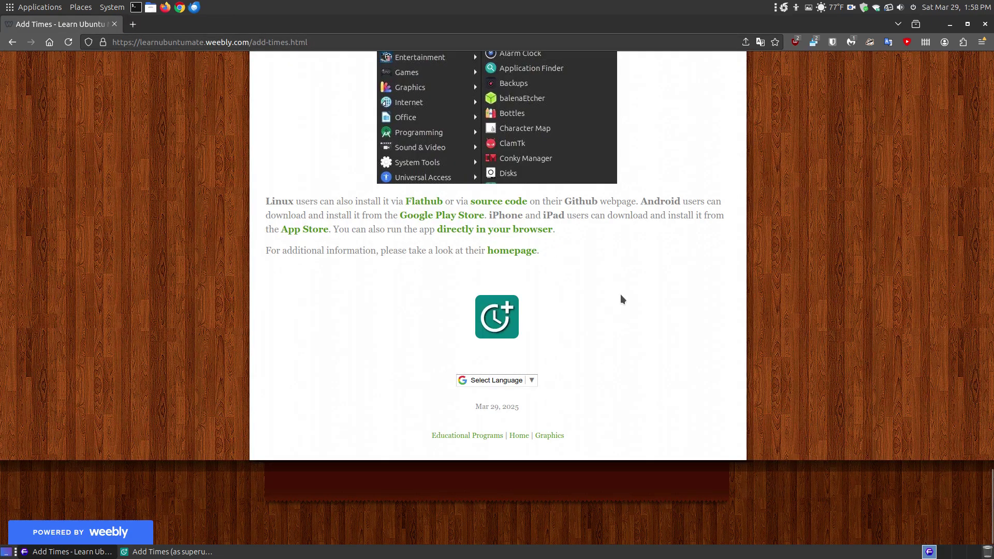
{"action": "left_click", "coordinate": [439, 216]}
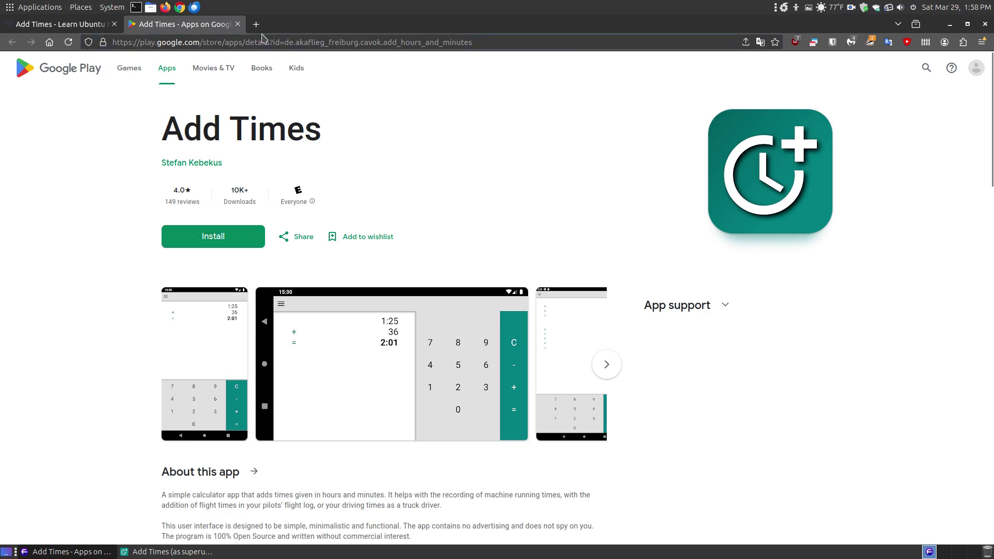
{"action": "left_click", "coordinate": [238, 24]}
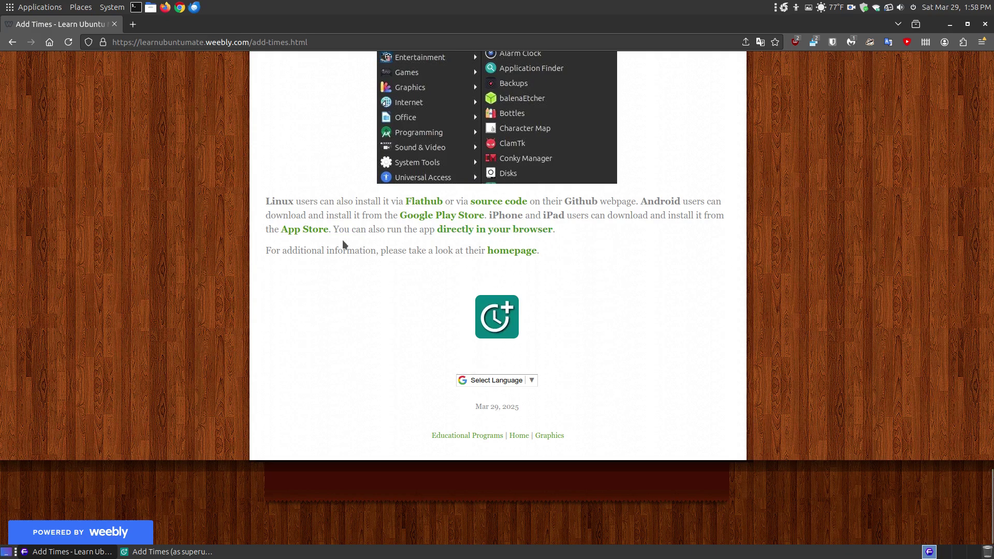
- Open the article's linked App Store page, translate it from German to English, look through it, and close it
{"action": "left_click", "coordinate": [310, 230]}
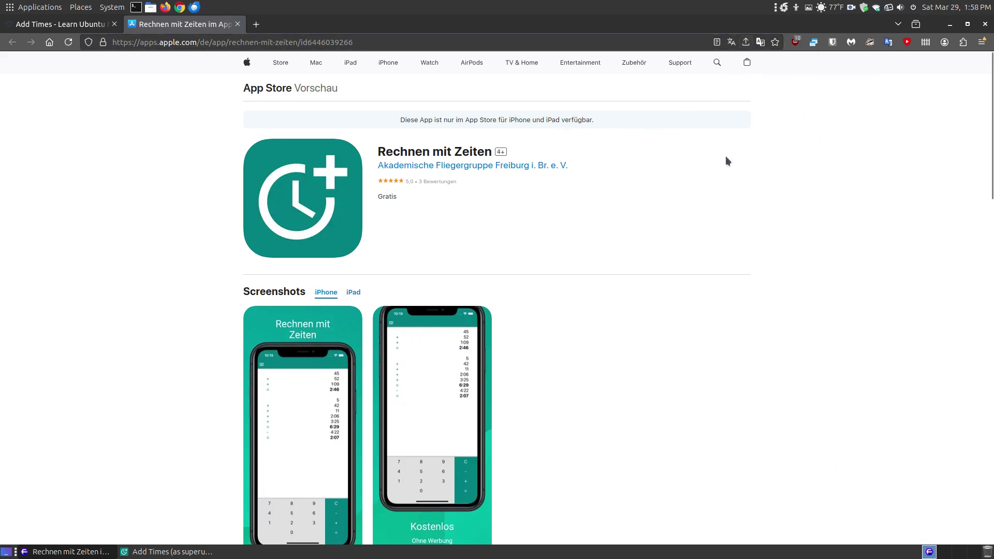
{"action": "left_click", "coordinate": [732, 42]}
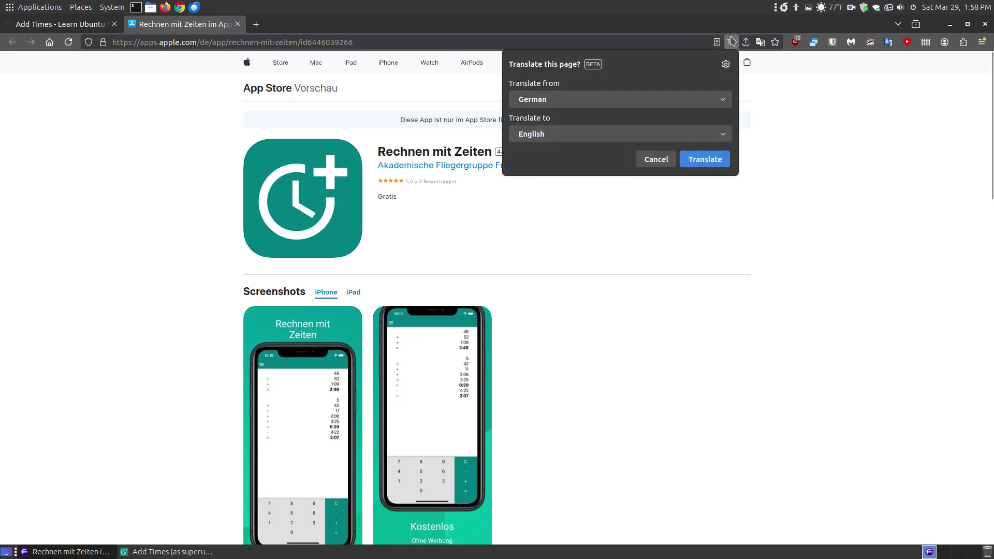
{"action": "left_click", "coordinate": [703, 161]}
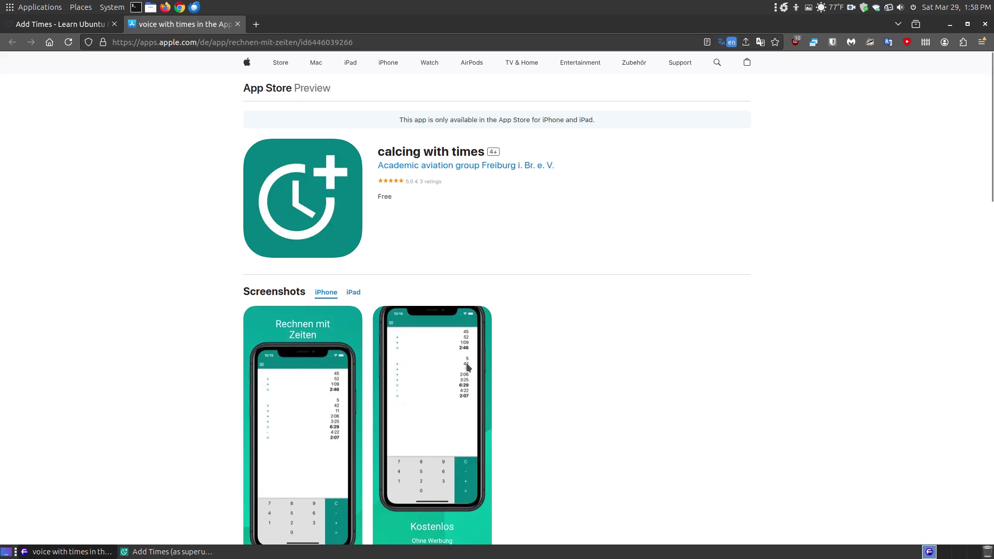
{"action": "scroll", "coordinate": [652, 349], "scroll_direction": "down", "scroll_amount": 5}
{"action": "scroll", "coordinate": [652, 348], "scroll_direction": "up", "scroll_amount": 5}
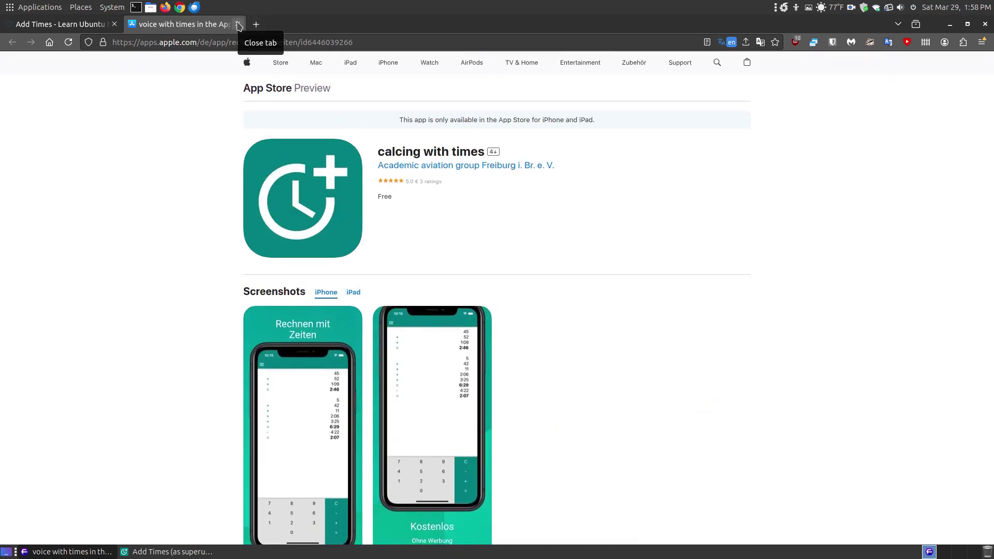
{"action": "left_click", "coordinate": [238, 25]}
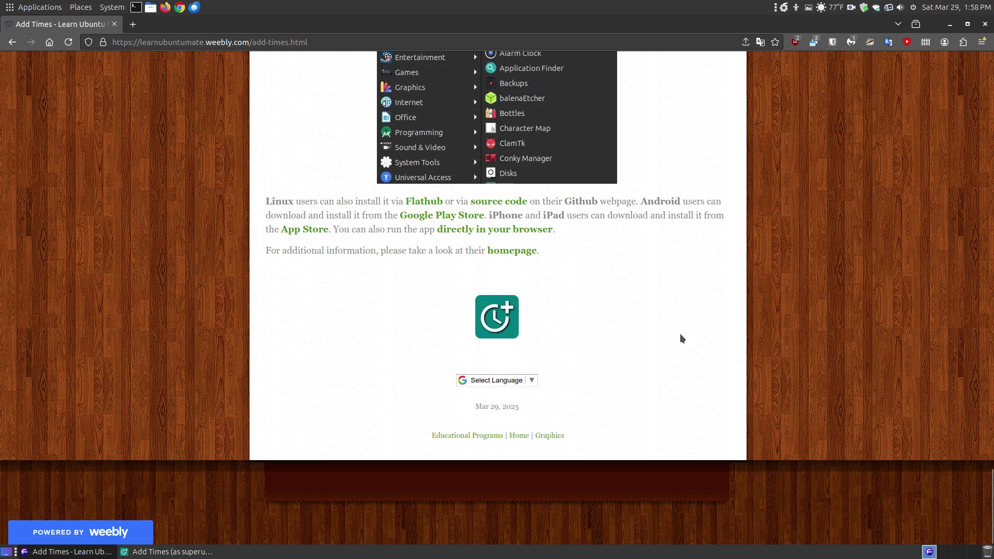
- View the article's linked in-browser version of Add Times and the project's homepage, closing each one after viewing
{"action": "left_click", "coordinate": [495, 229]}
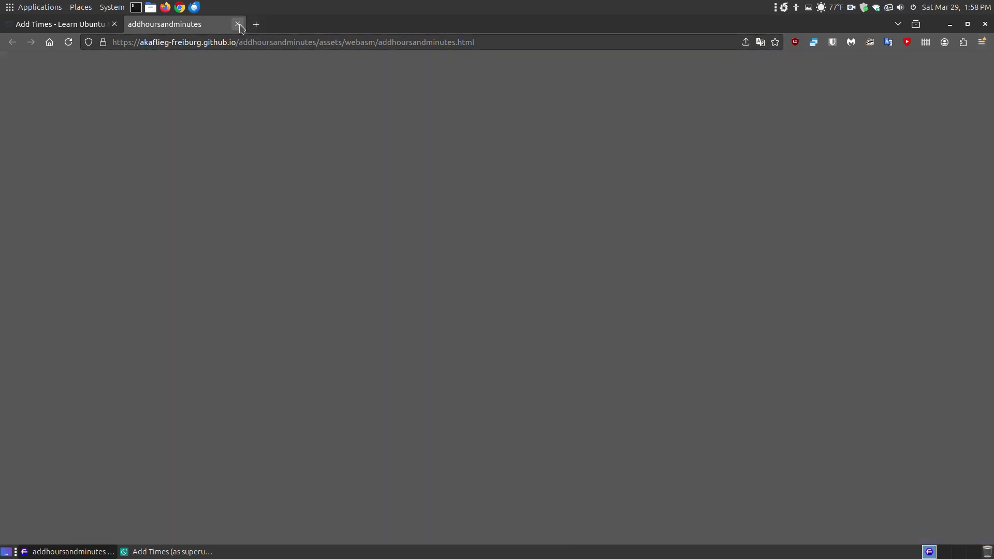
{"action": "left_click", "coordinate": [237, 24]}
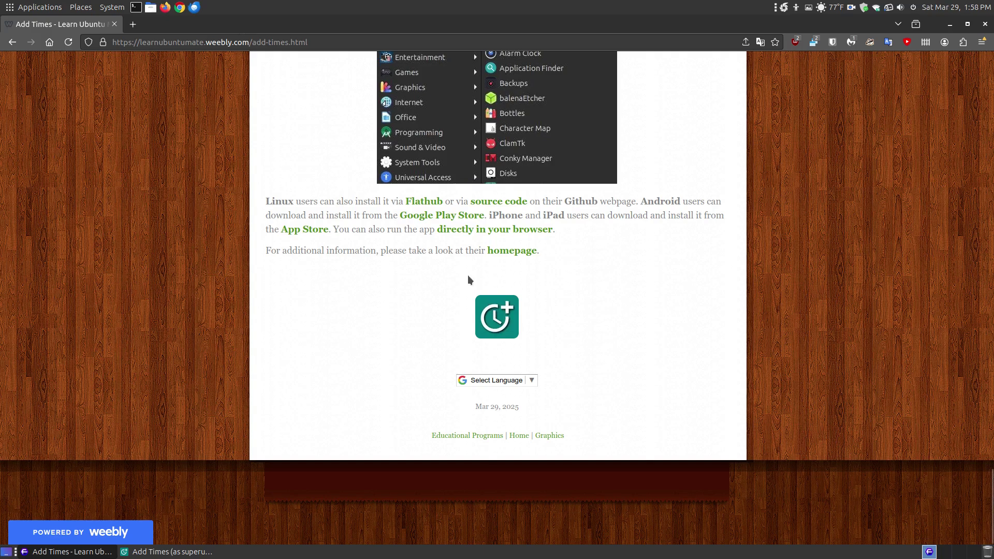
{"action": "left_click", "coordinate": [526, 250]}
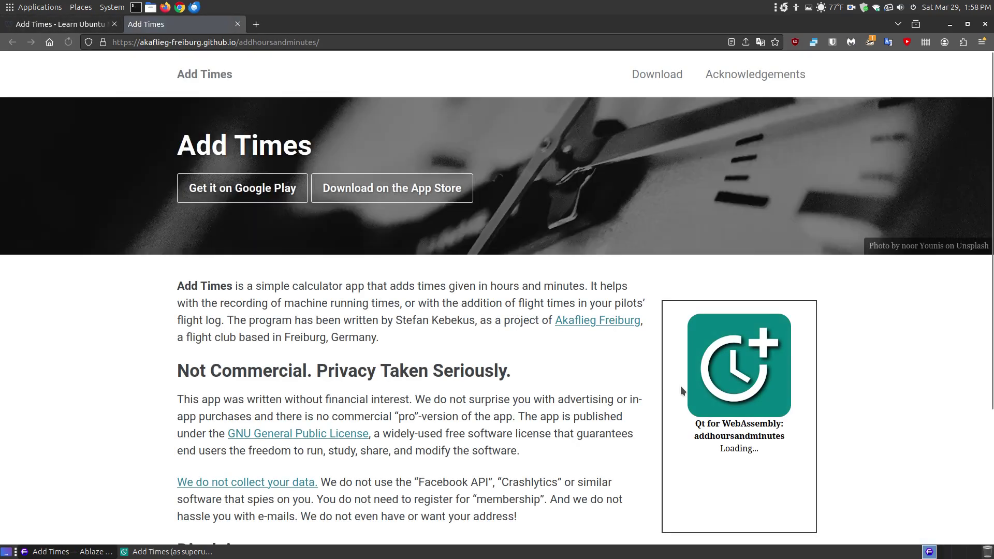
{"action": "scroll", "coordinate": [650, 227], "scroll_direction": "down", "scroll_amount": 3}
{"action": "scroll", "coordinate": [650, 227], "scroll_direction": "up", "scroll_amount": 3}
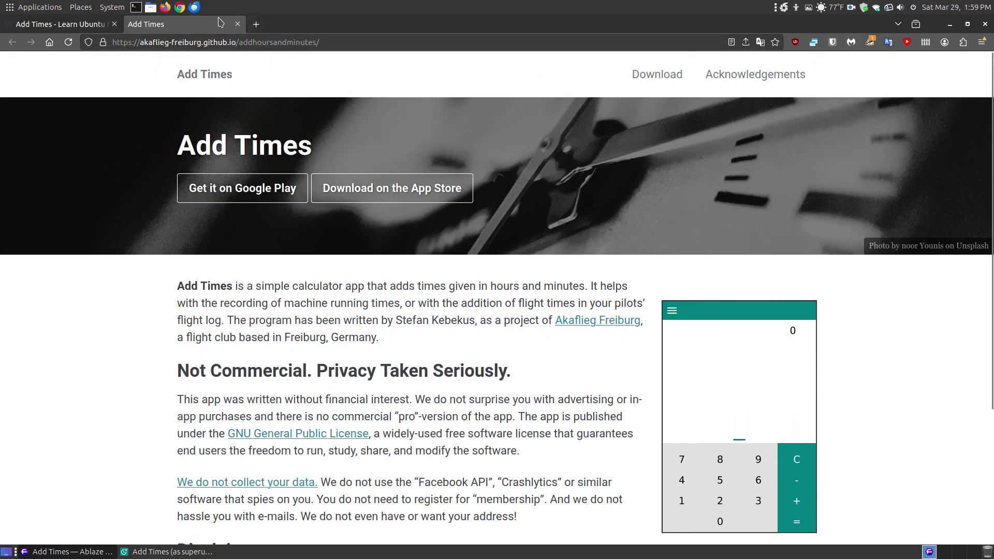
{"action": "left_click", "coordinate": [237, 24]}
- Return to the start of the article, minimize the browser, and close the Add Times calculator on the desktop
{"action": "scroll", "coordinate": [872, 421], "scroll_direction": "up", "scroll_amount": 15}
{"action": "scroll", "coordinate": [874, 425], "scroll_direction": "up", "scroll_amount": 15}
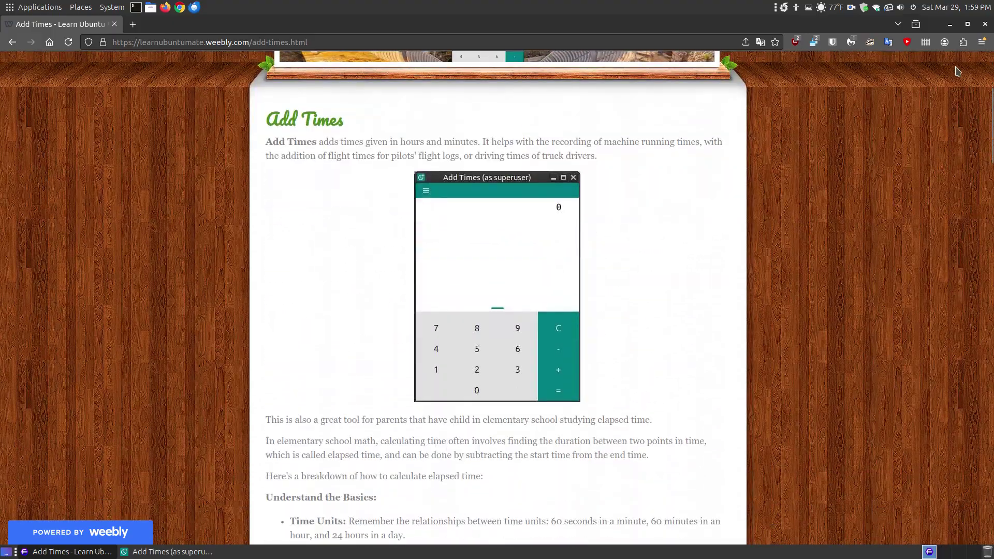
{"action": "left_click", "coordinate": [950, 25]}
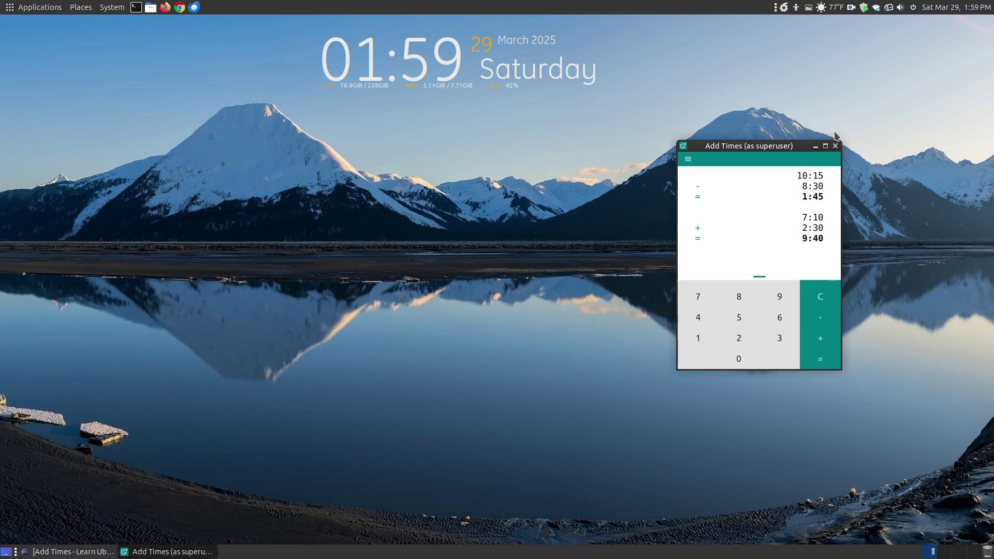
{"action": "left_click_drag", "start_coordinate": [777, 145], "coordinate": [492, 112]}
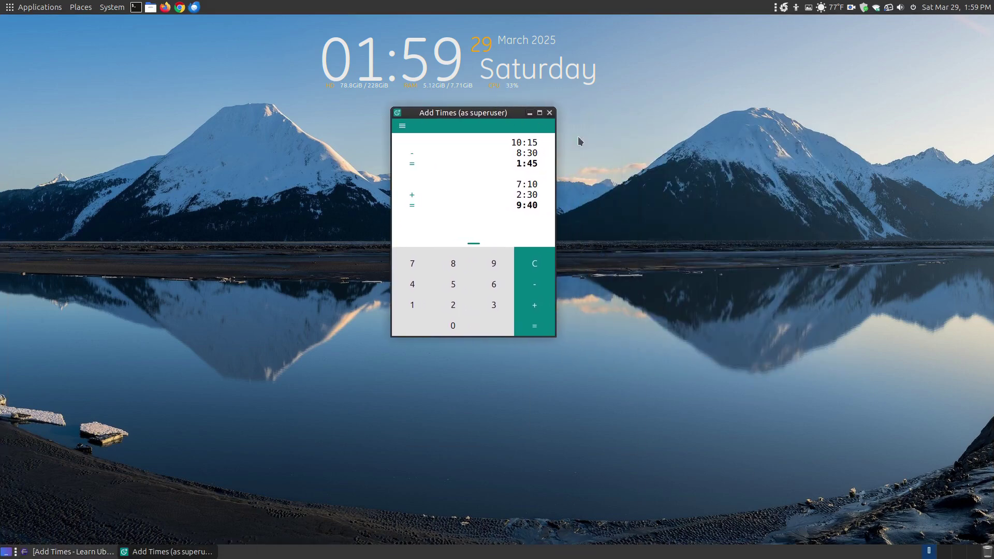
{"action": "left_click", "coordinate": [549, 113]}
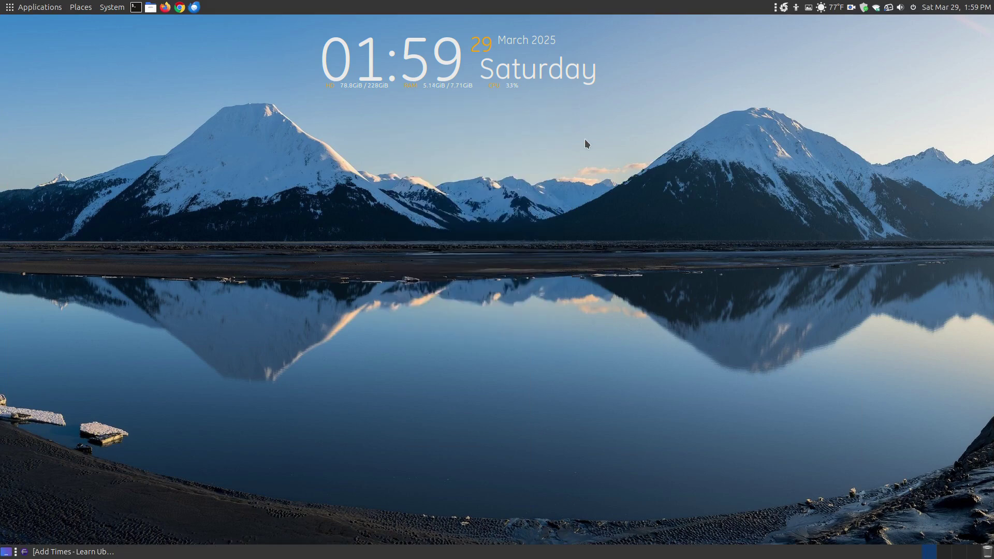